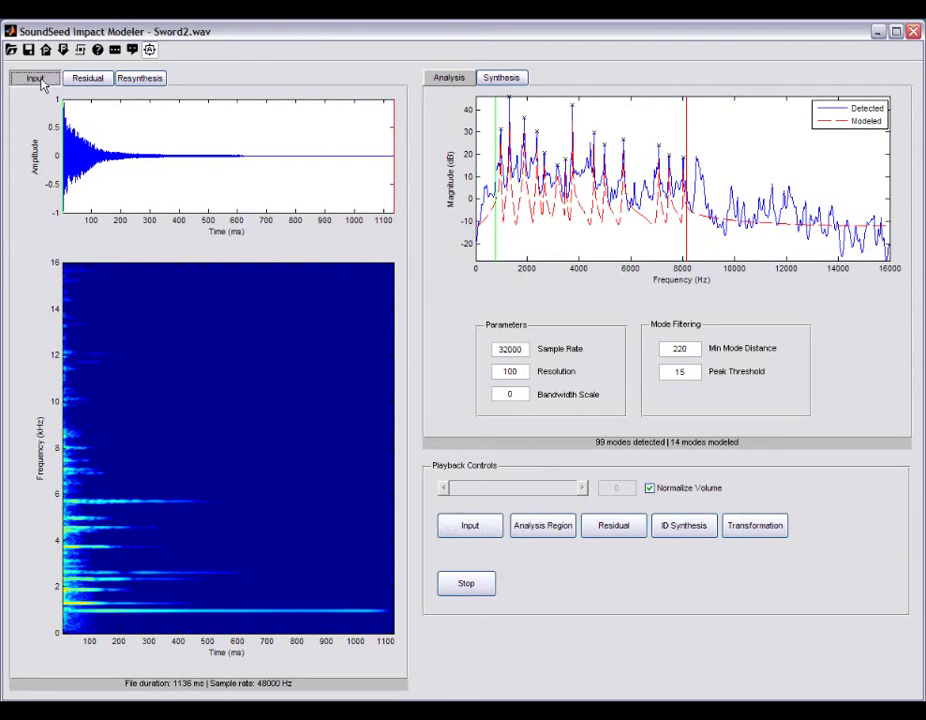
left_click(104, 80)
left_click(160, 88)
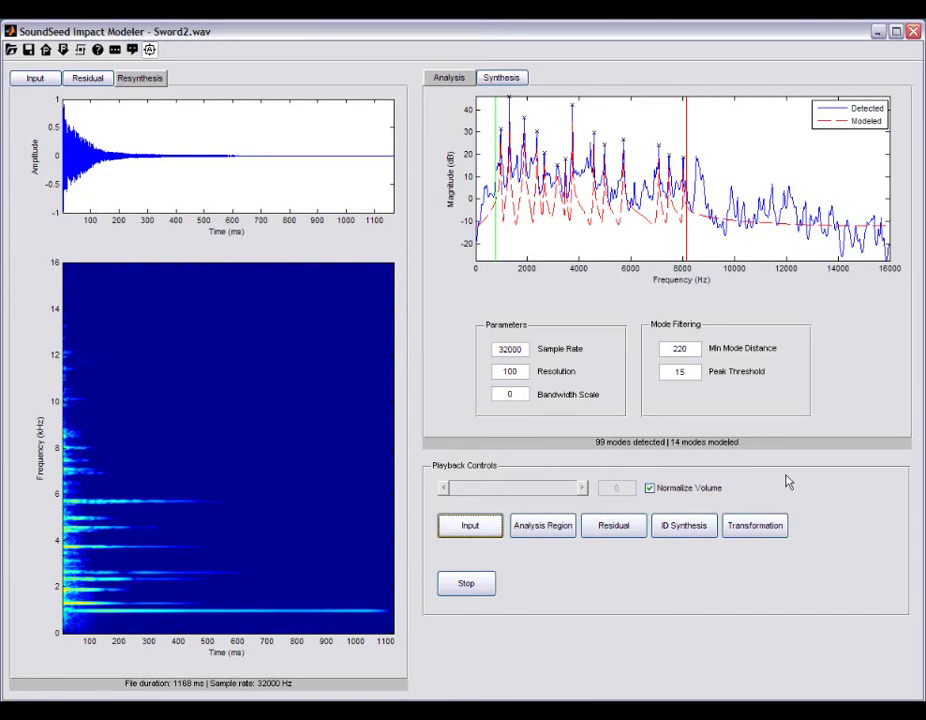
left_click(35, 79)
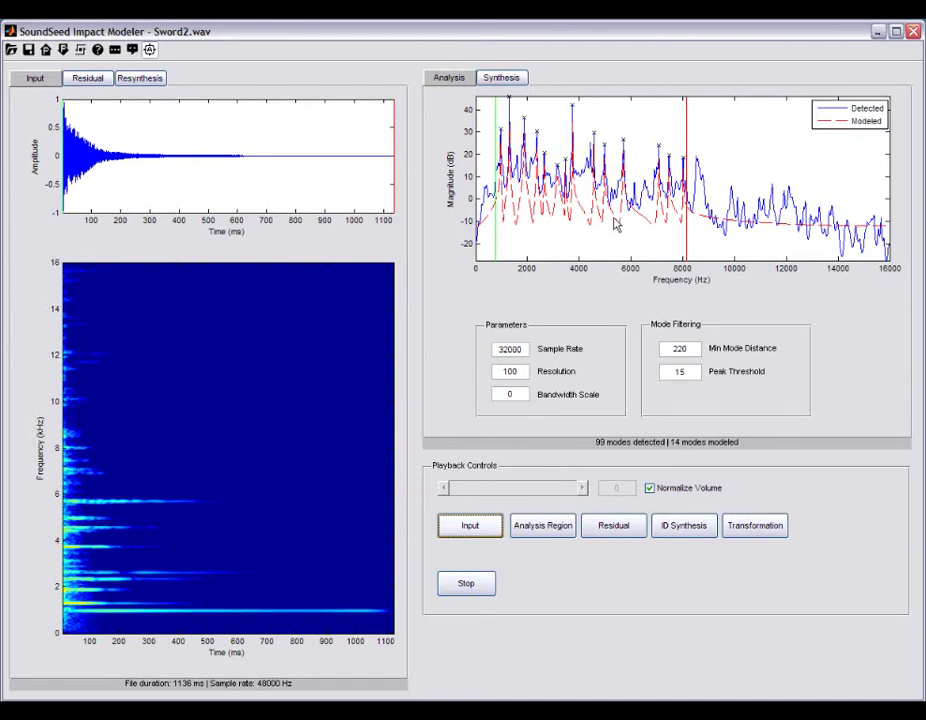
Step: Show and play the Sword2 residual, then alternate the input and mode-only ID Synthesis playback
left_click(99, 82)
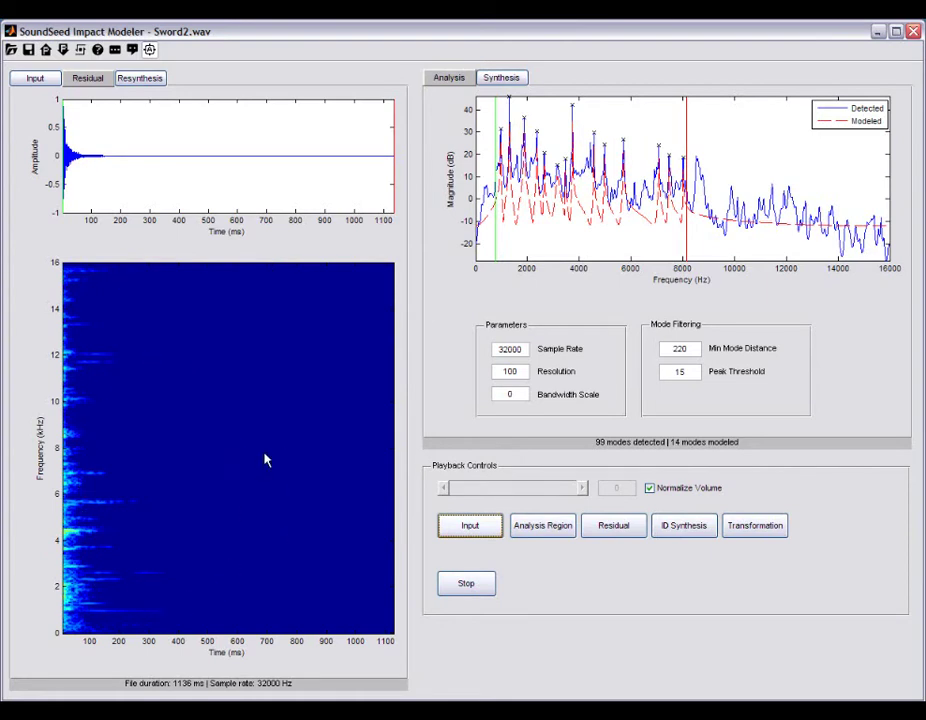
left_click(641, 533)
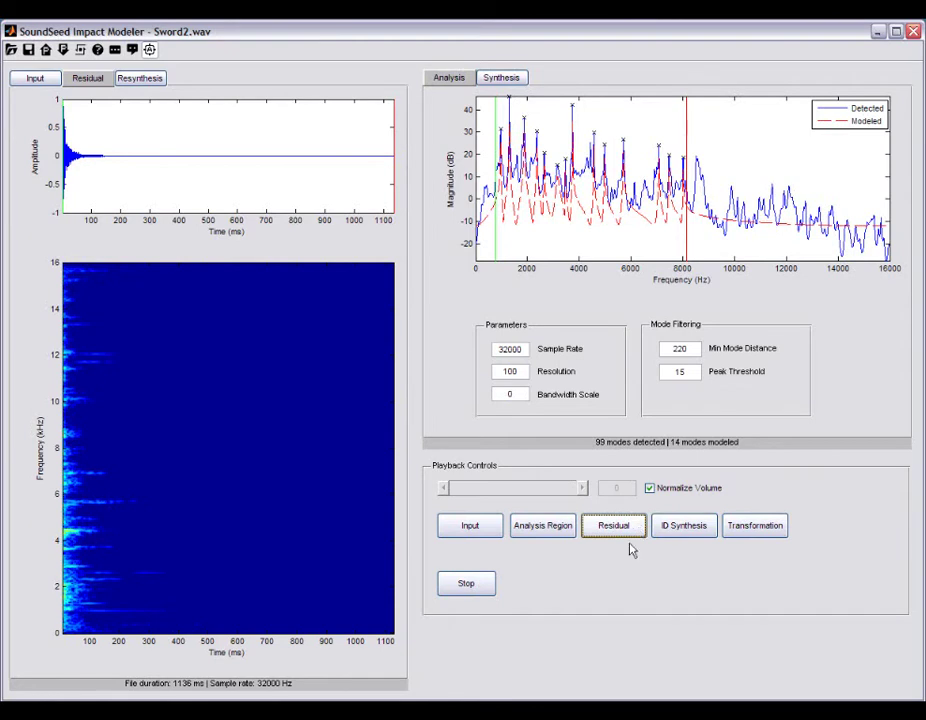
left_click(488, 532)
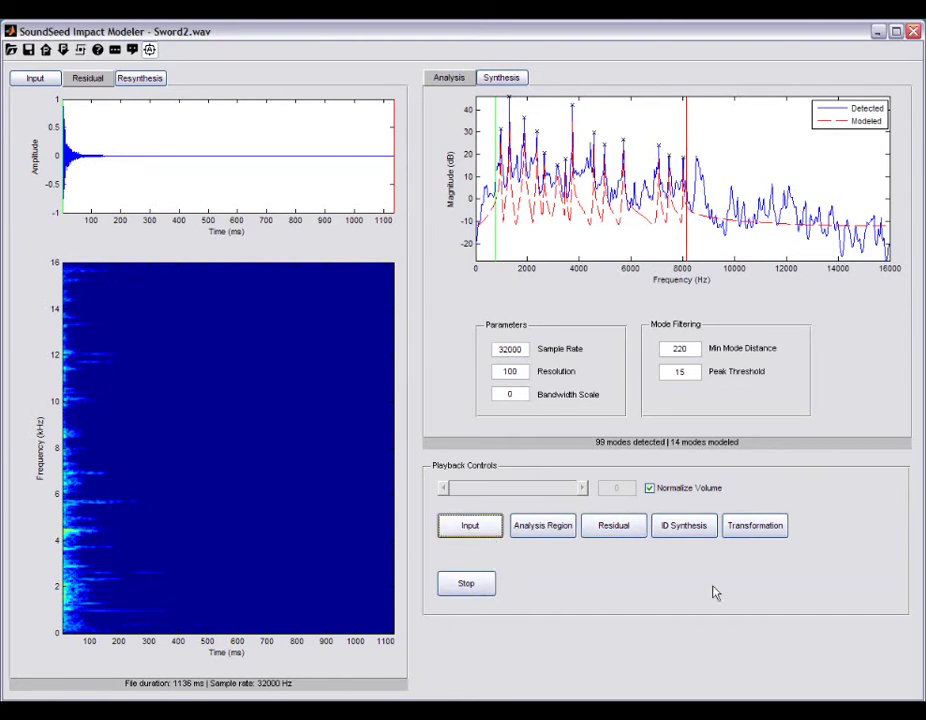
left_click(684, 526)
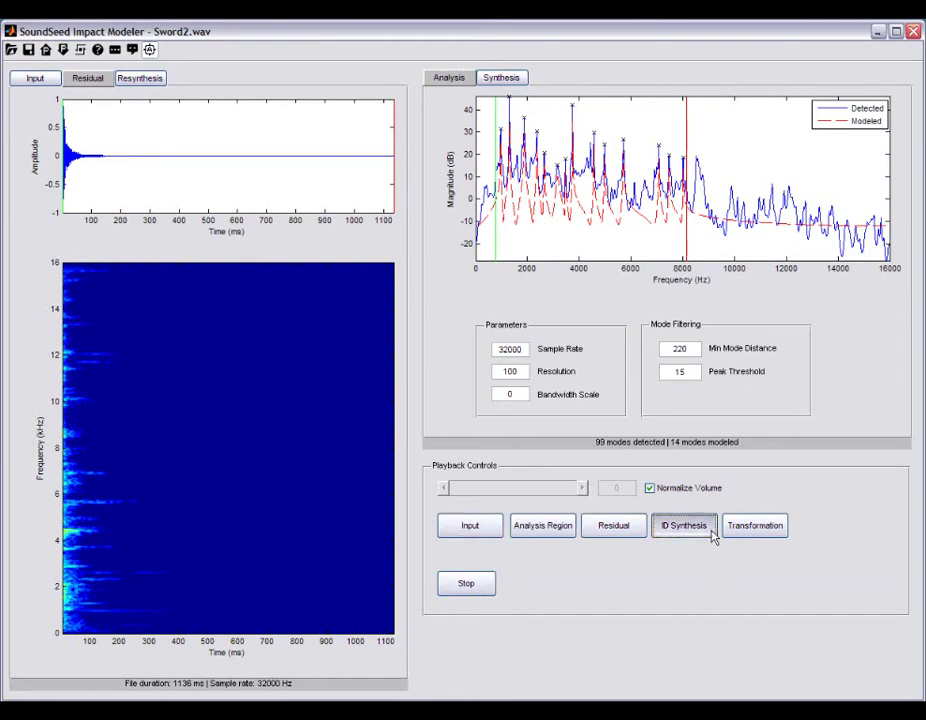
left_click(491, 535)
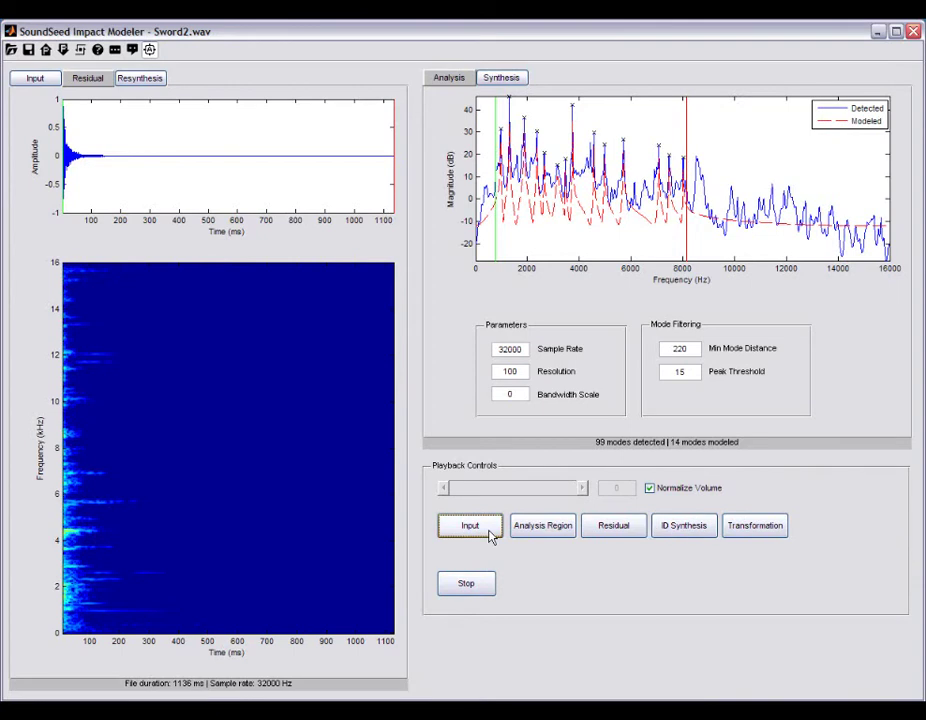
left_click(708, 541)
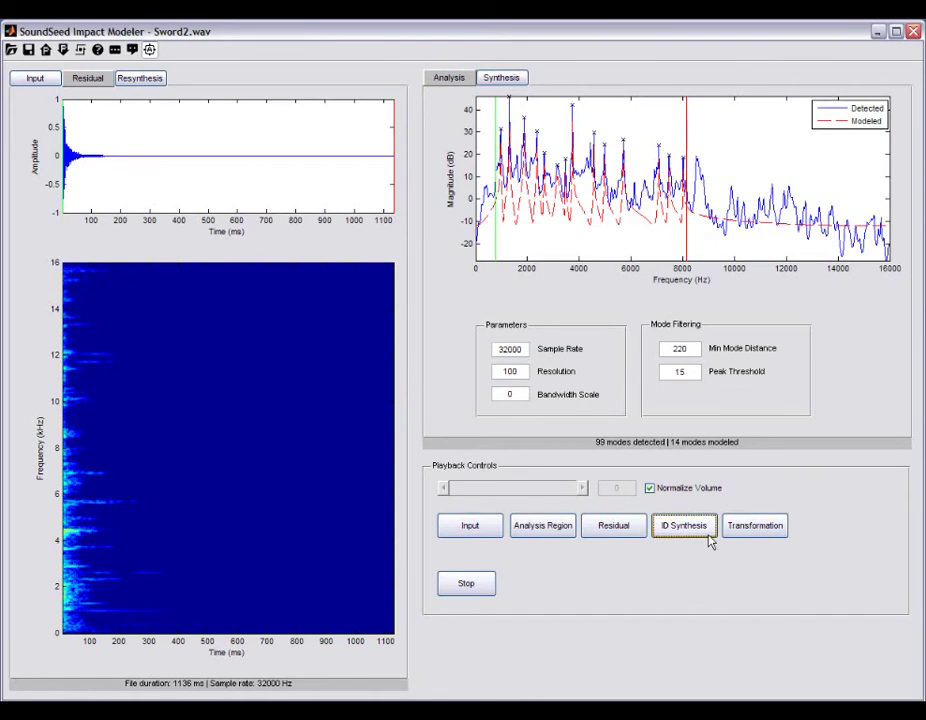
Step: Bring up the Synthesis settings and play four randomized Transformation variations of the sword sound
left_click(520, 78)
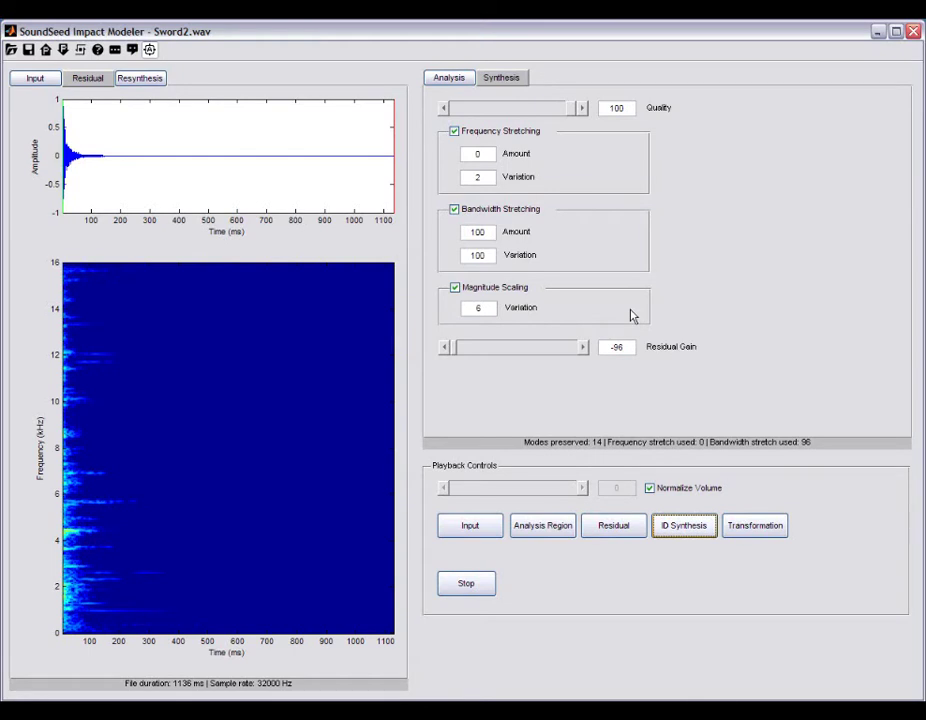
left_click(782, 535)
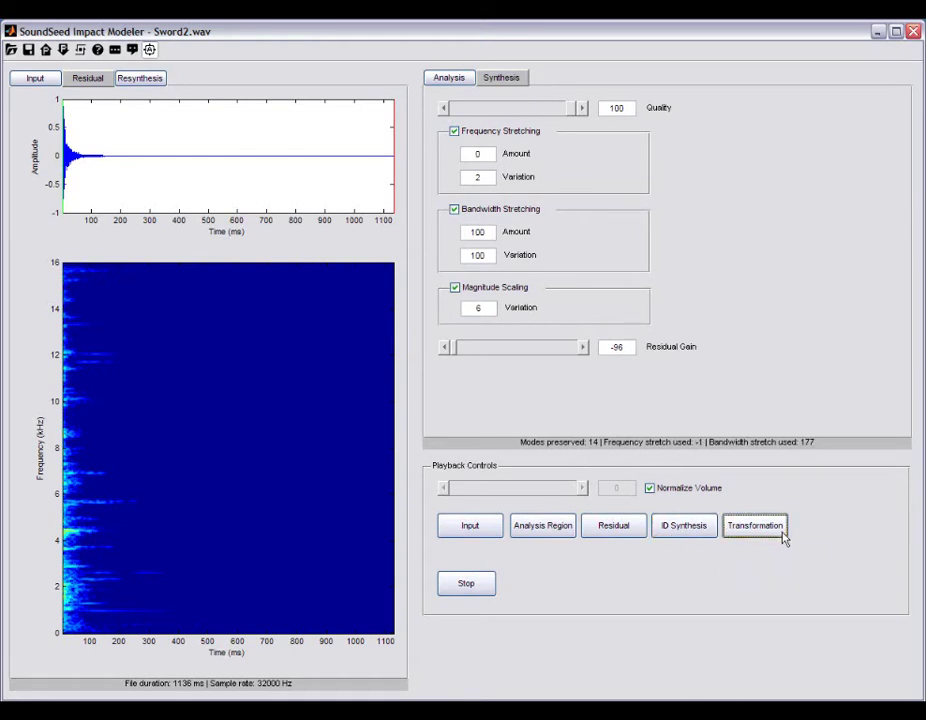
left_click(782, 535)
left_click(782, 535)
left_click(782, 536)
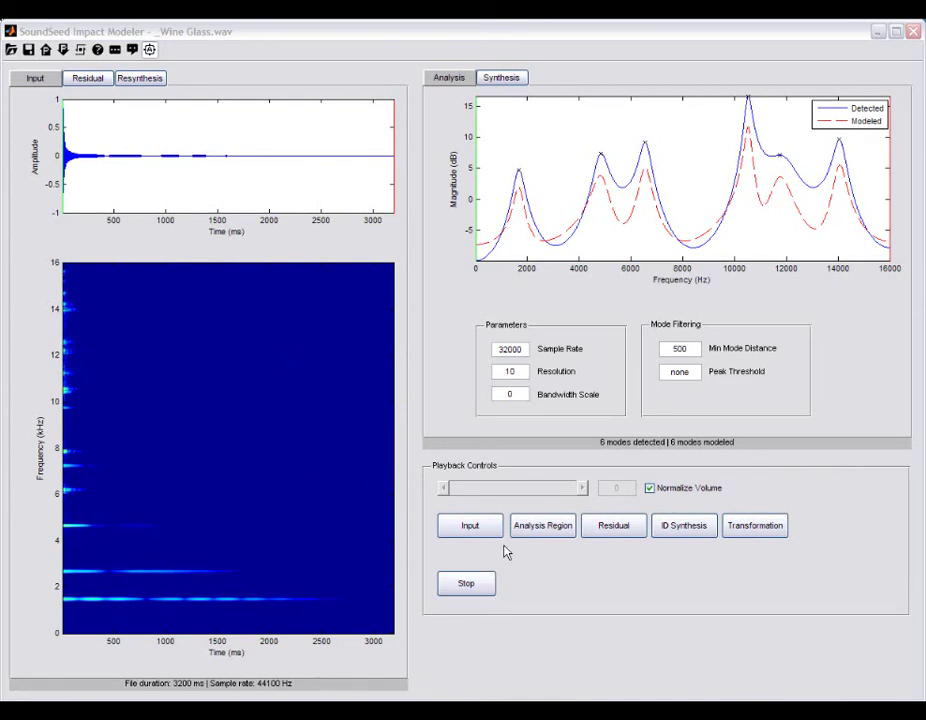
Step: Play the Wine Glass input sound
left_click(453, 528)
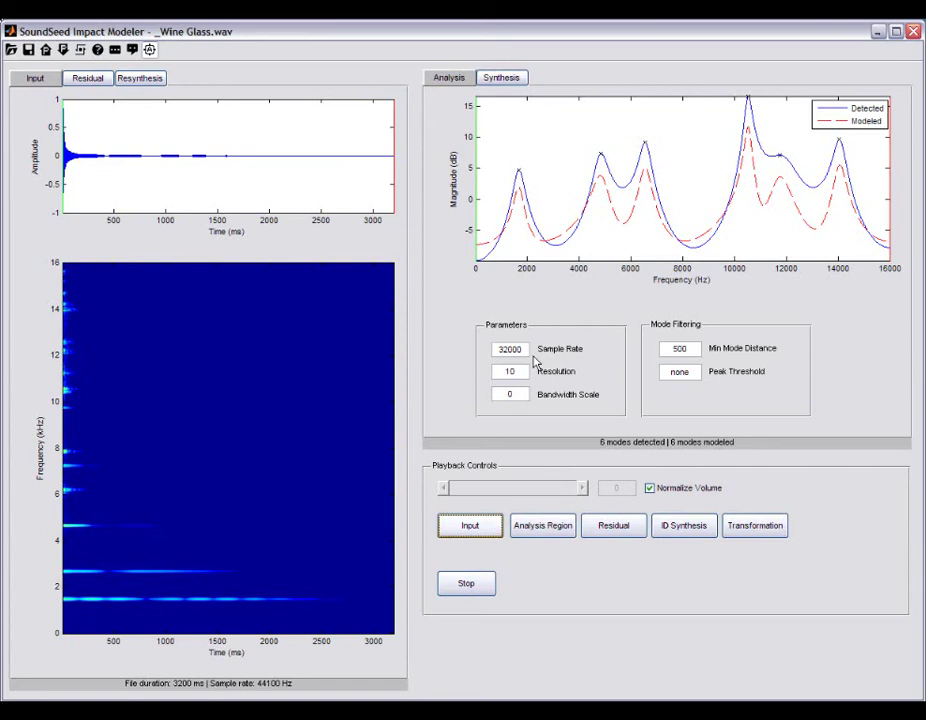
Step: Display the Wine Glass residual in the waveform and spectrogram and play it
left_click(95, 82)
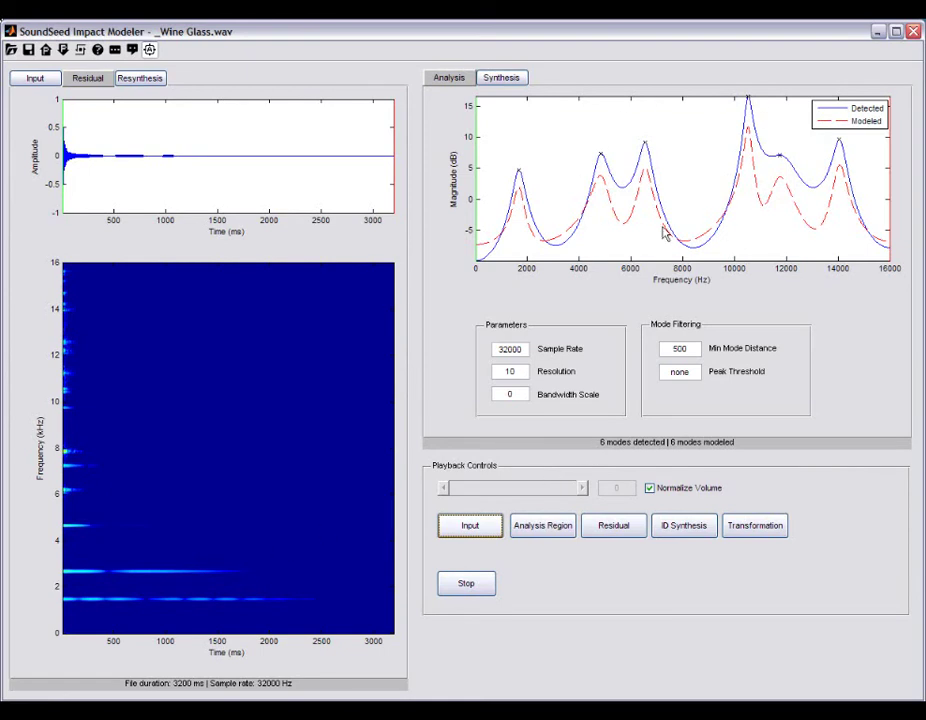
left_click(633, 530)
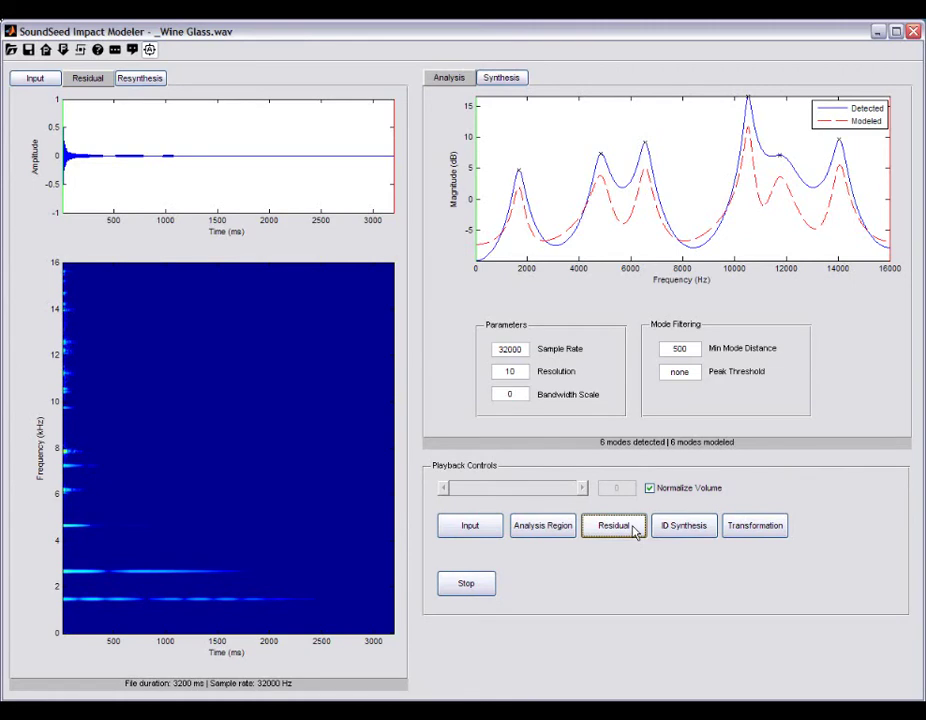
Step: Set Resolution to 100, then play the input and the new residual to compare
left_click_drag(525, 371, 498, 368)
type("100")
key("Return")
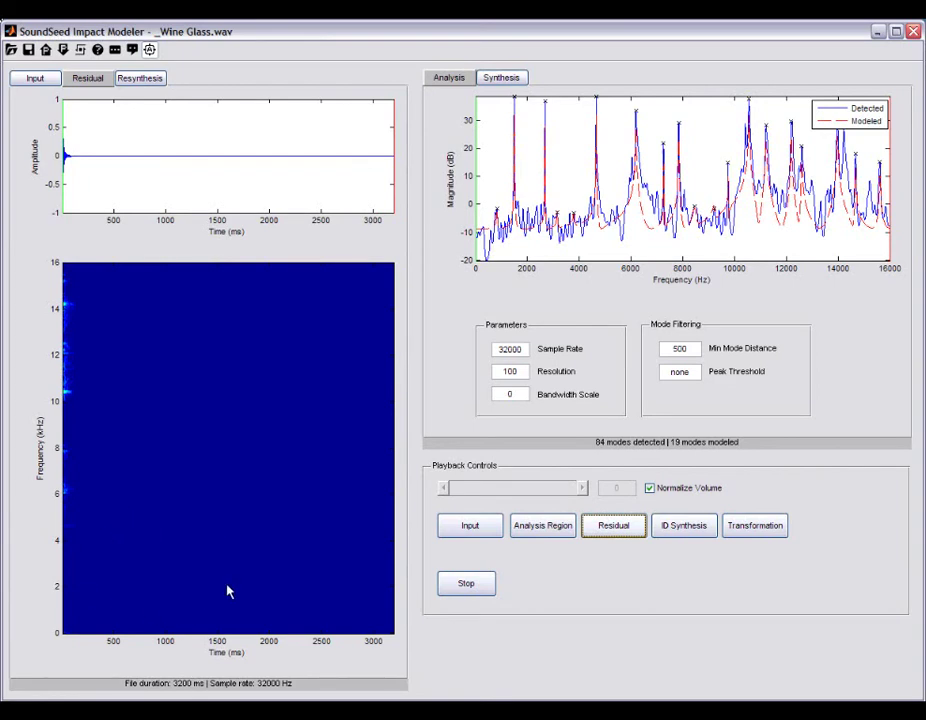
left_click(485, 530)
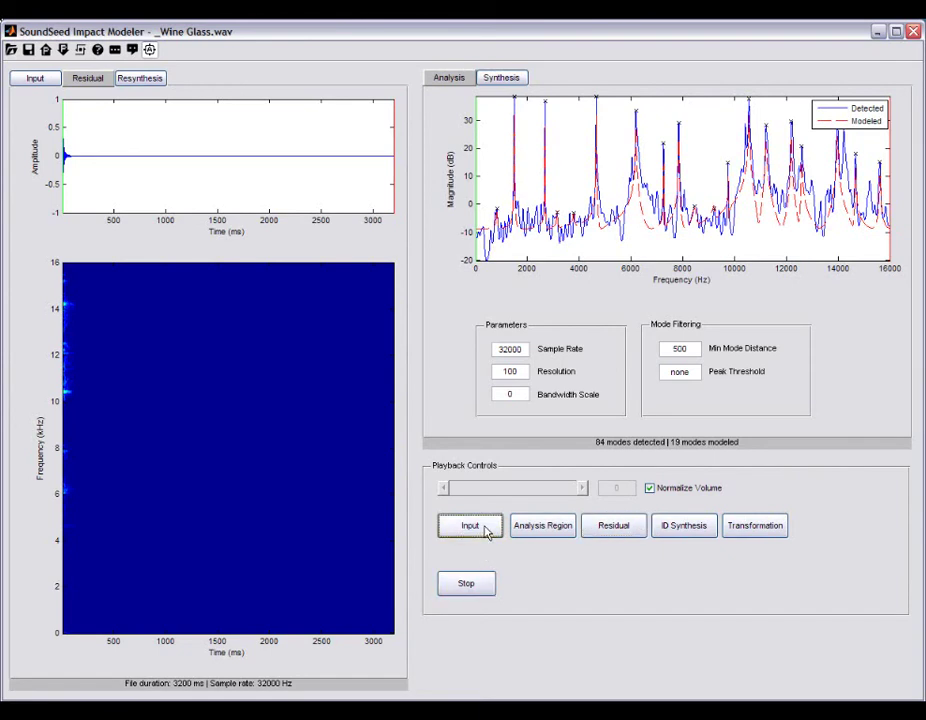
left_click(632, 535)
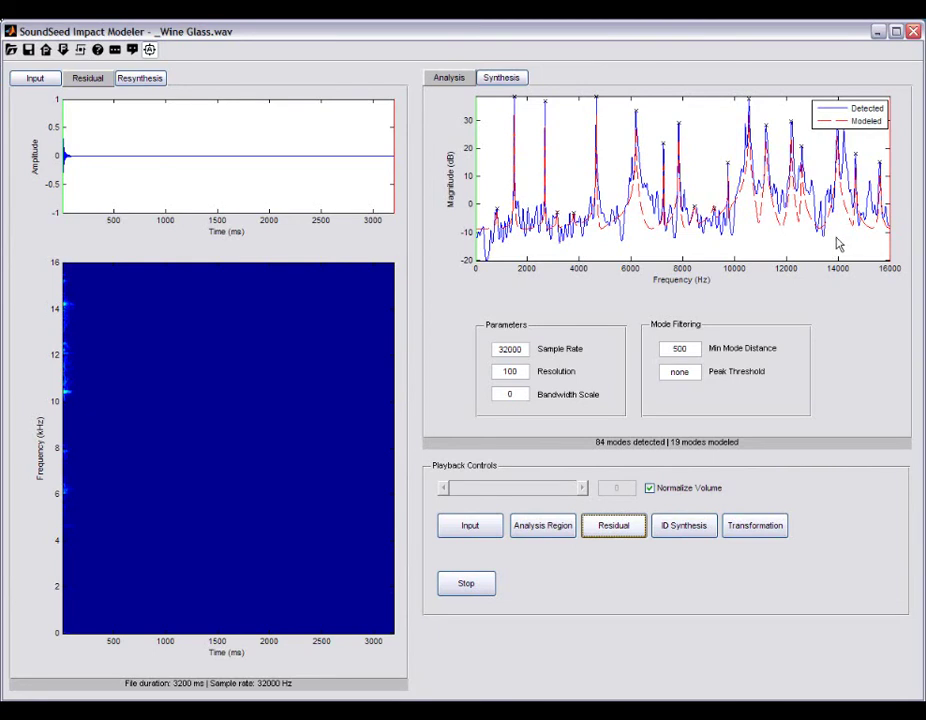
Step: Set Min Mode Distance to 250, then alternate playing the input and the residual
double_click(678, 349)
type("250")
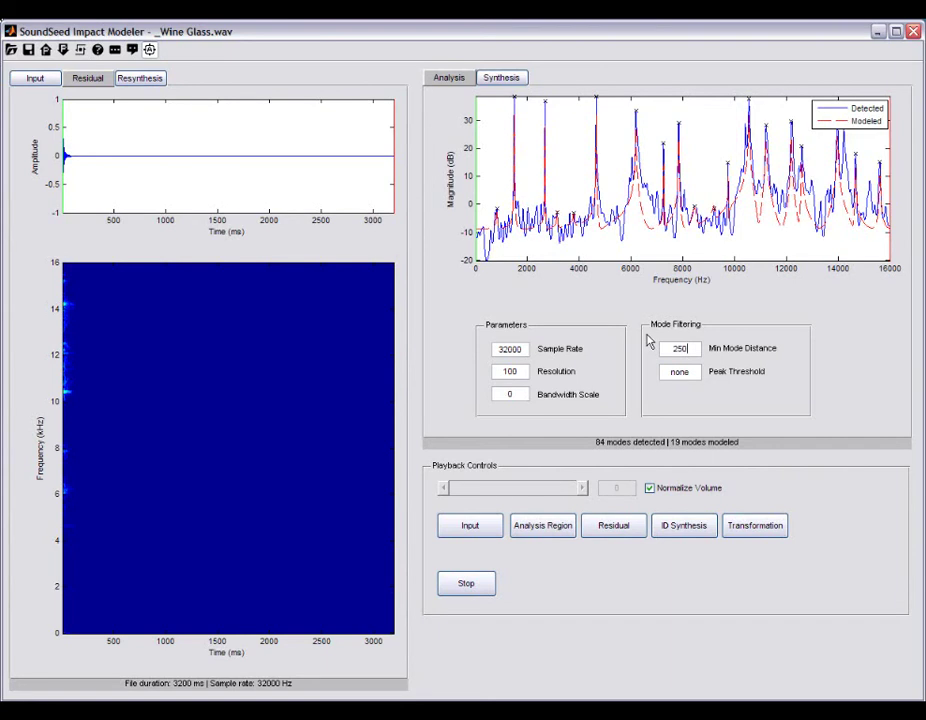
key("Return")
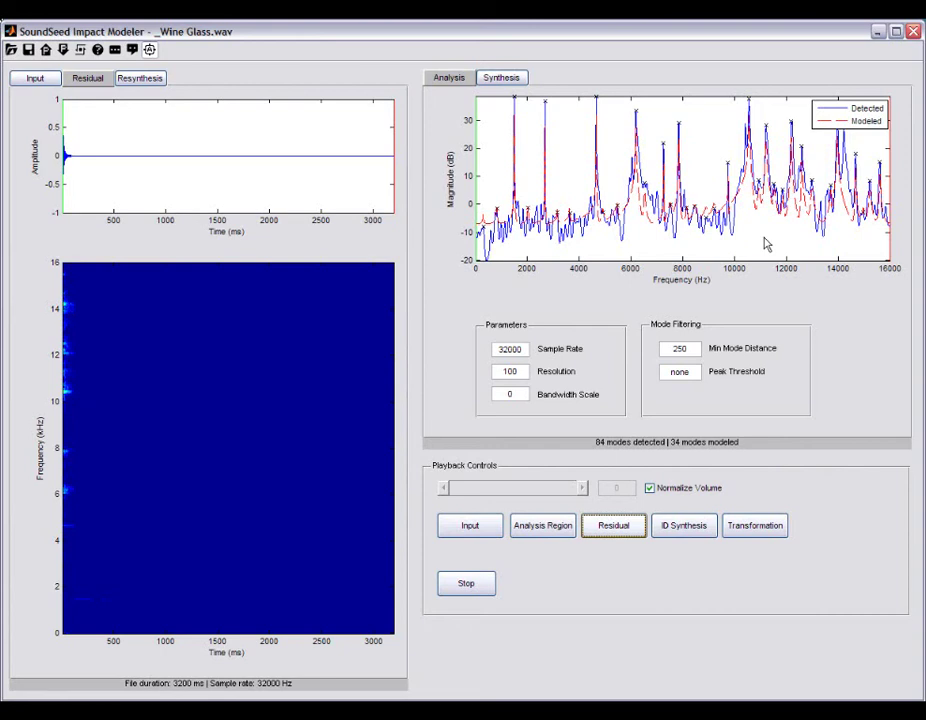
left_click(488, 530)
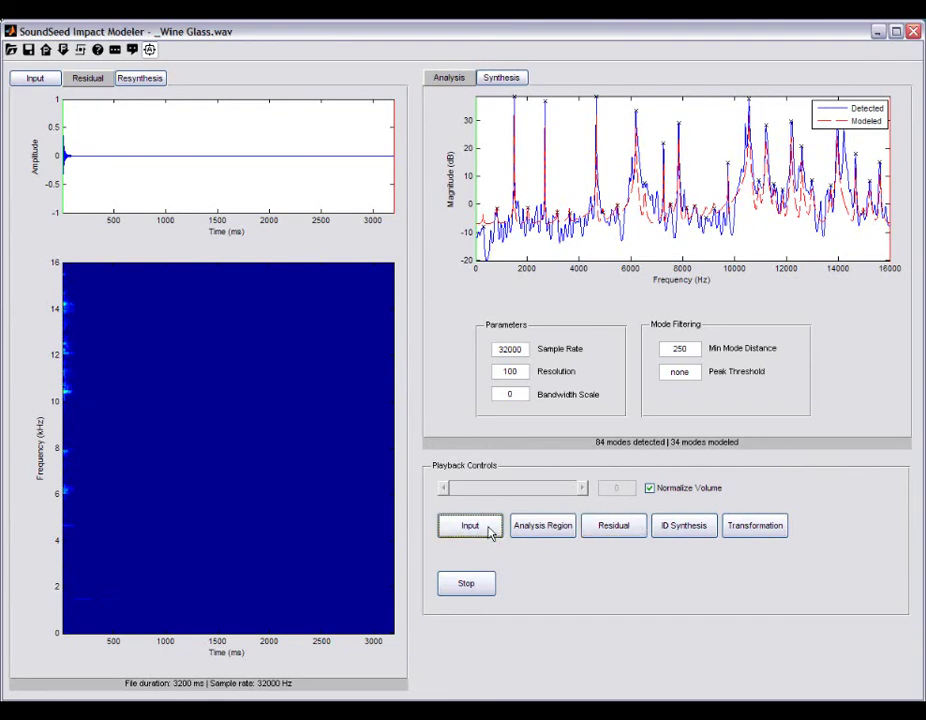
left_click(636, 536)
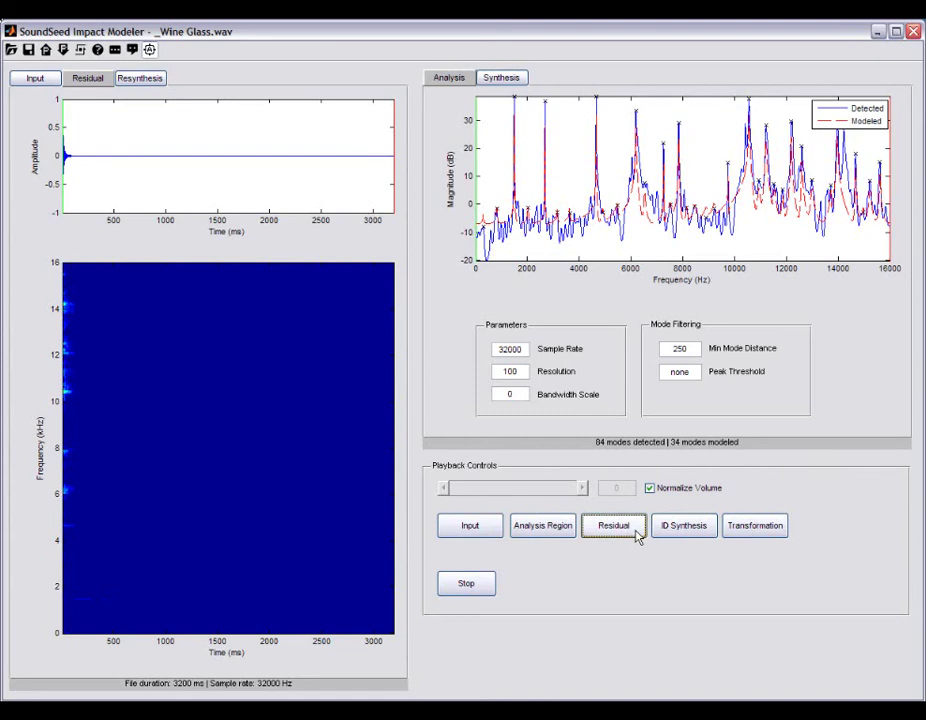
left_click(493, 530)
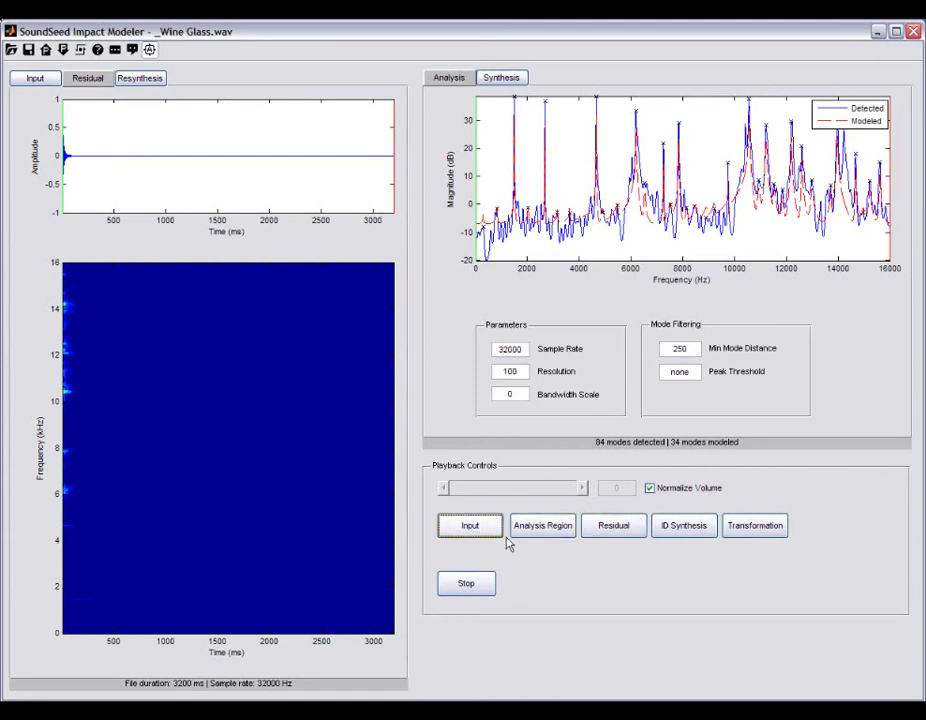
left_click(640, 535)
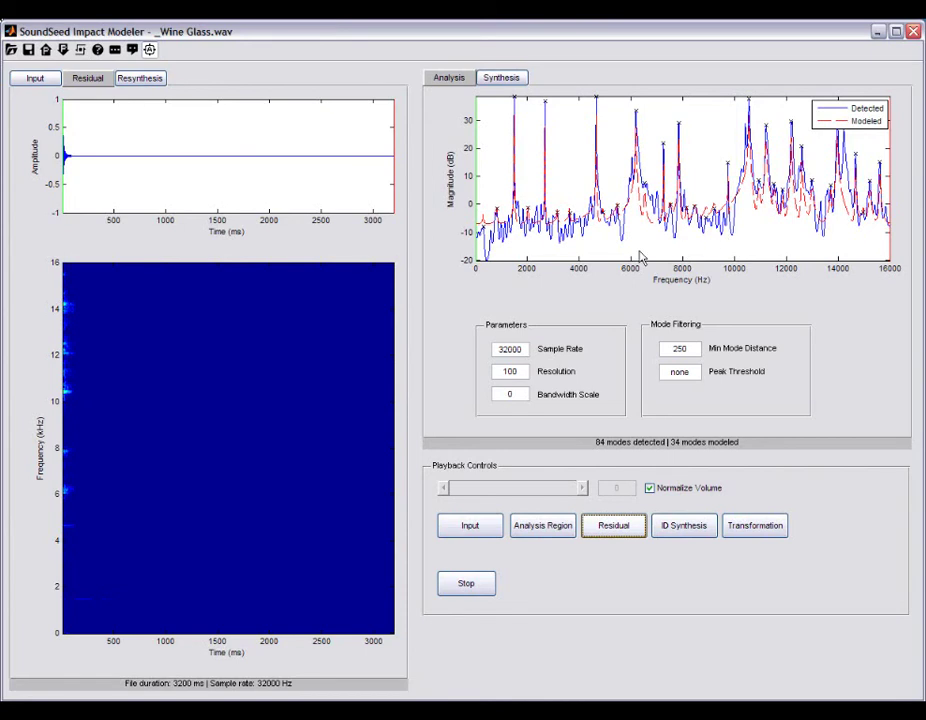
Step: Set Peak Threshold to 15 and alternate playing the input and the residual
double_click(674, 373)
type("15")
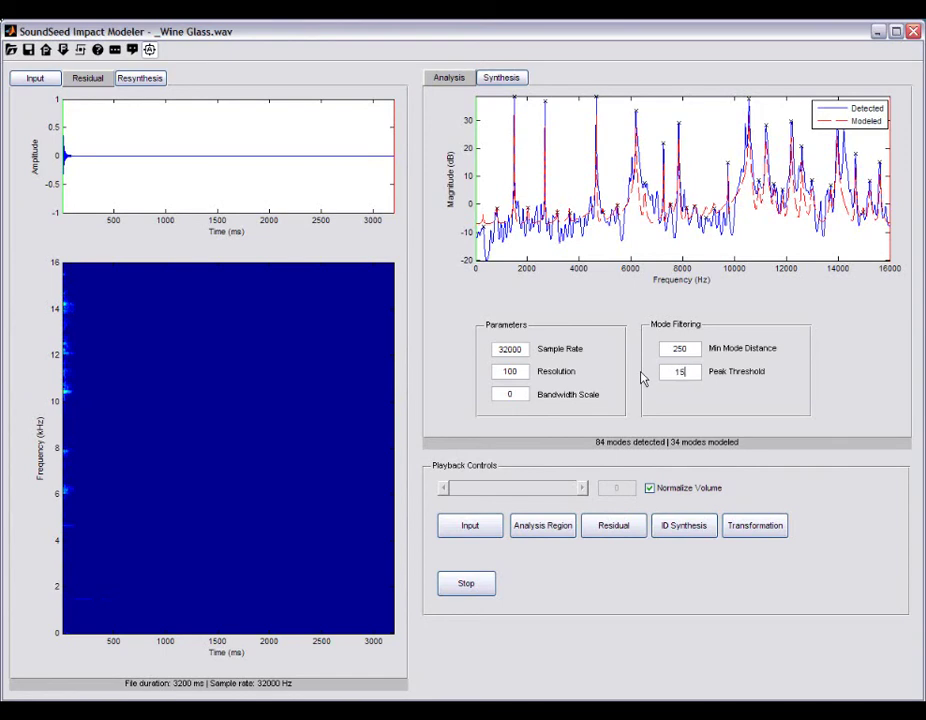
key("Return")
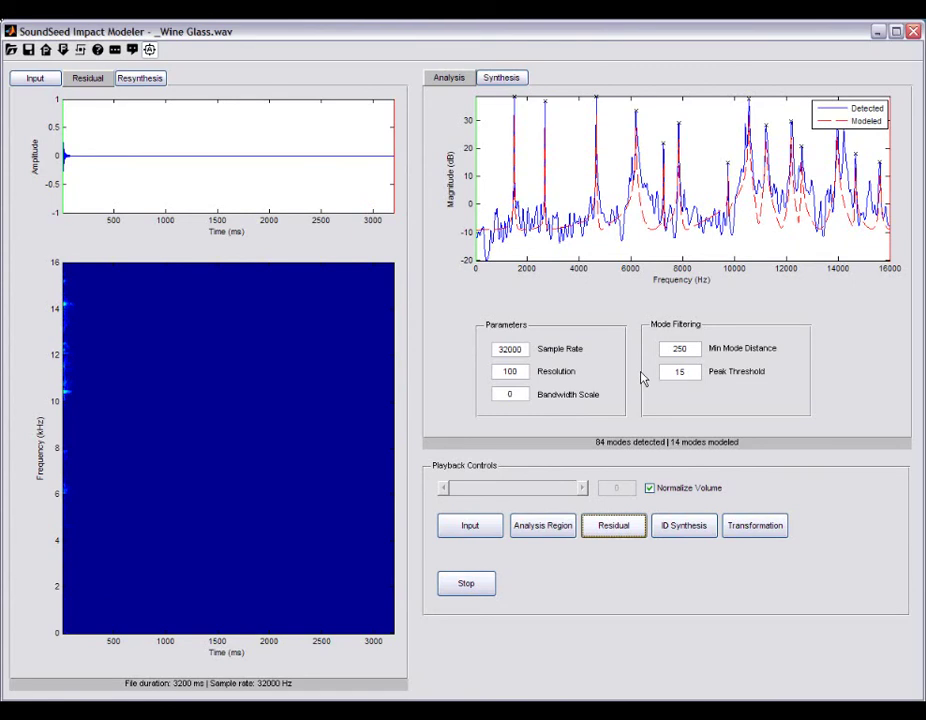
left_click(684, 374)
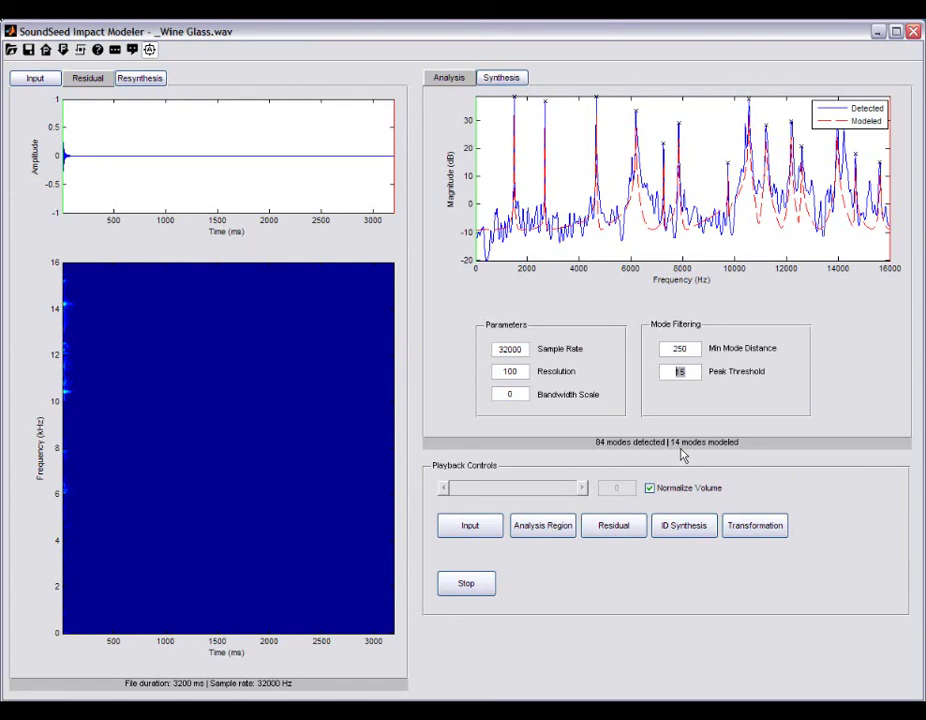
left_click(484, 537)
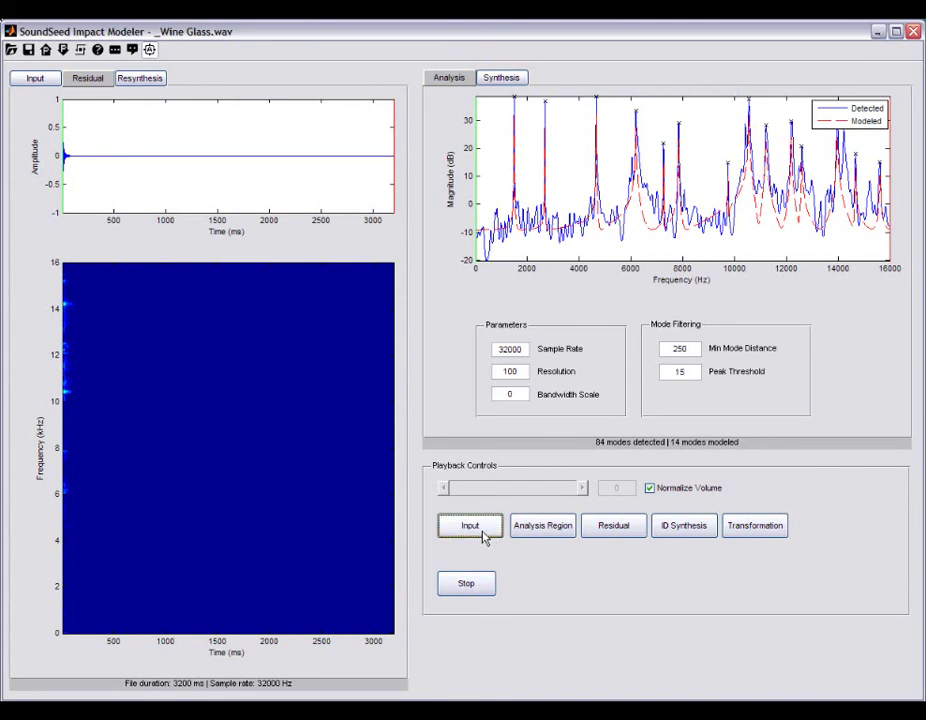
left_click(634, 531)
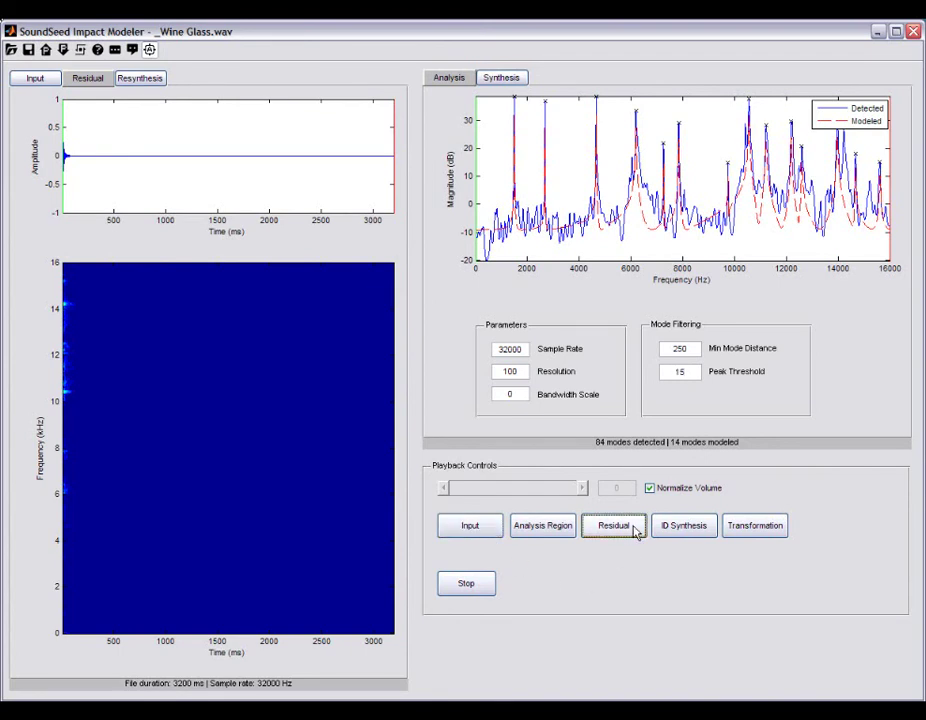
left_click(489, 534)
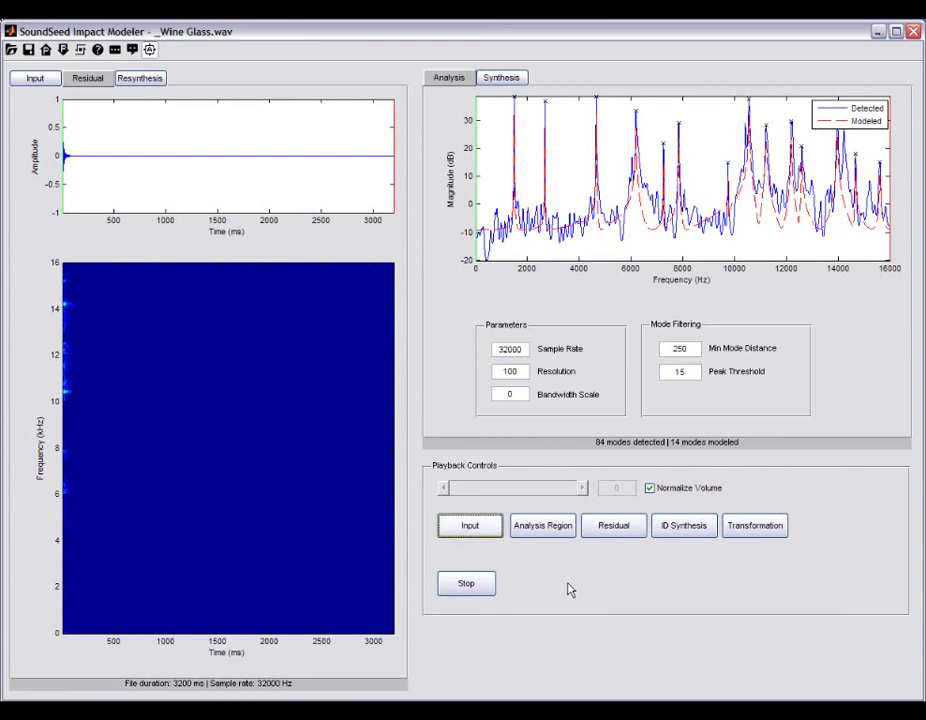
left_click(634, 530)
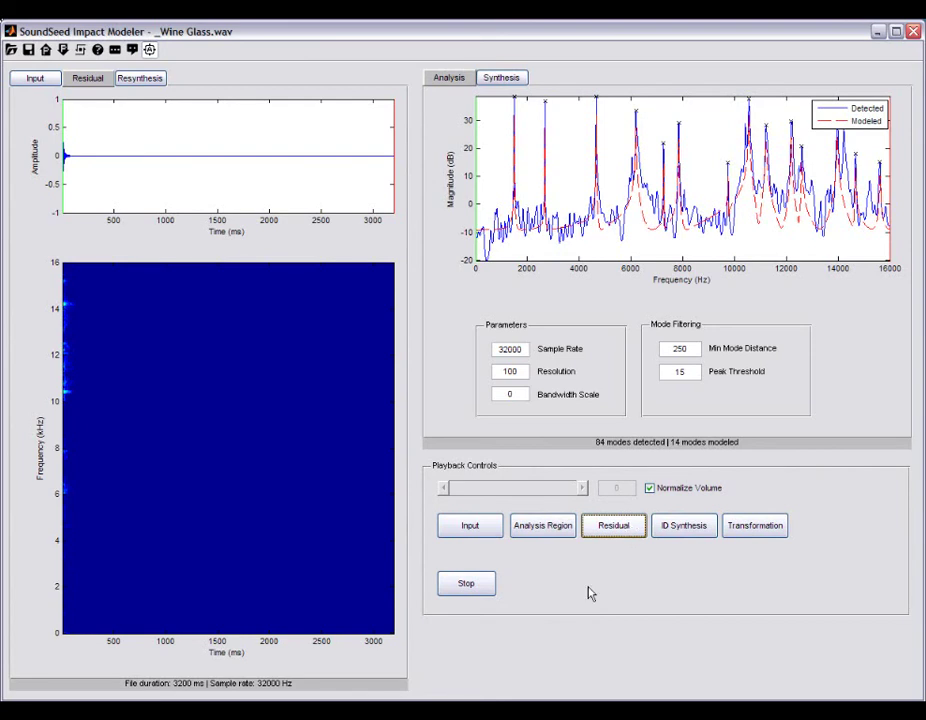
Step: Compare the input with the modal resynthesis by ear, ending on the Resynthesis plots
left_click(491, 533)
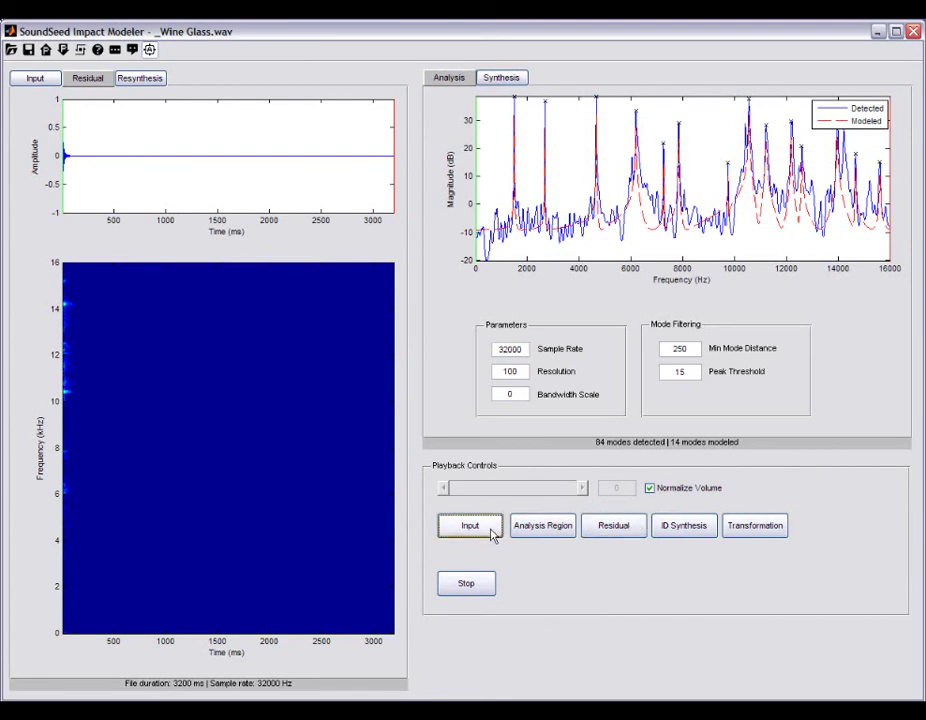
left_click(690, 527)
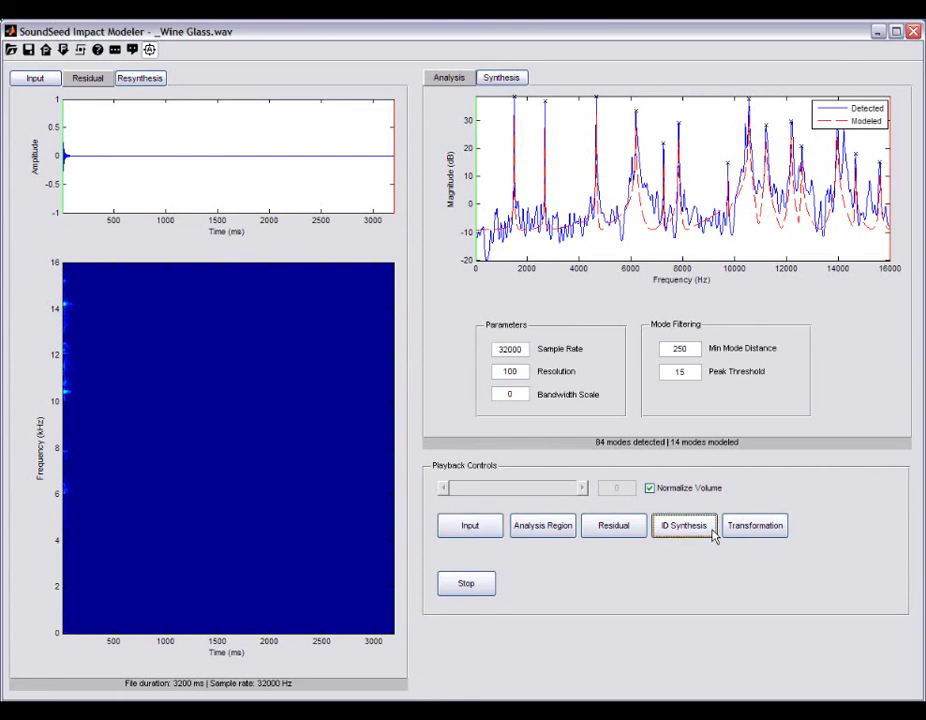
left_click(491, 530)
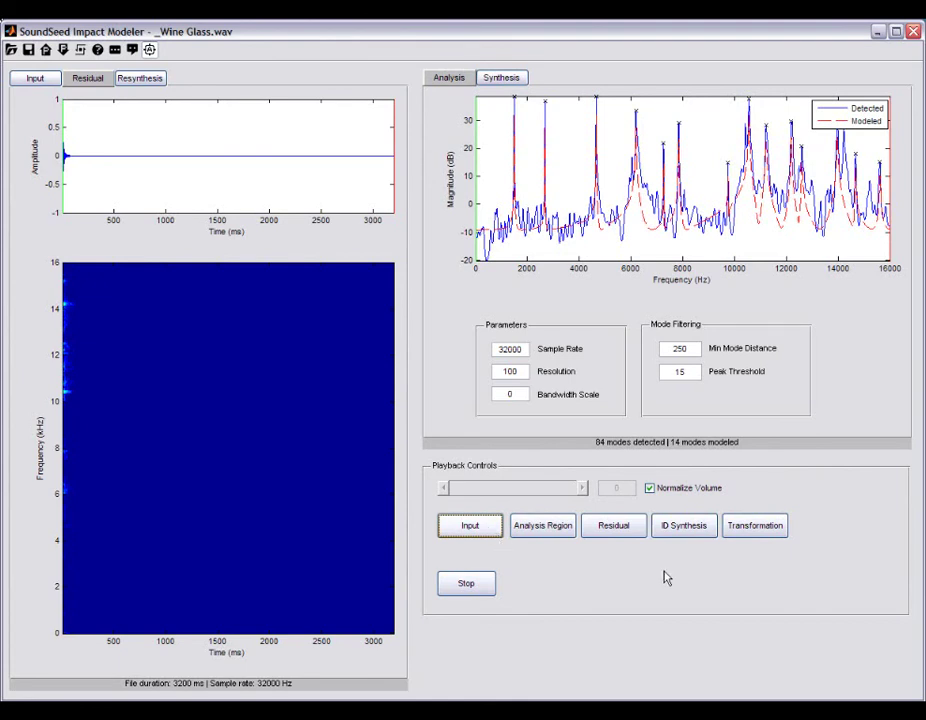
left_click(700, 535)
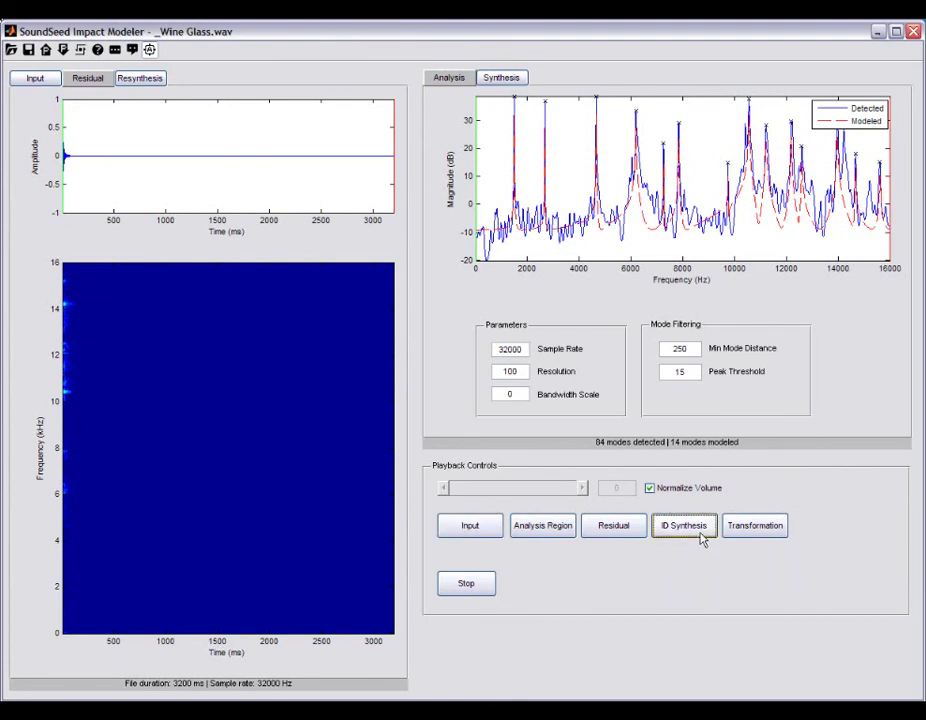
left_click(55, 81)
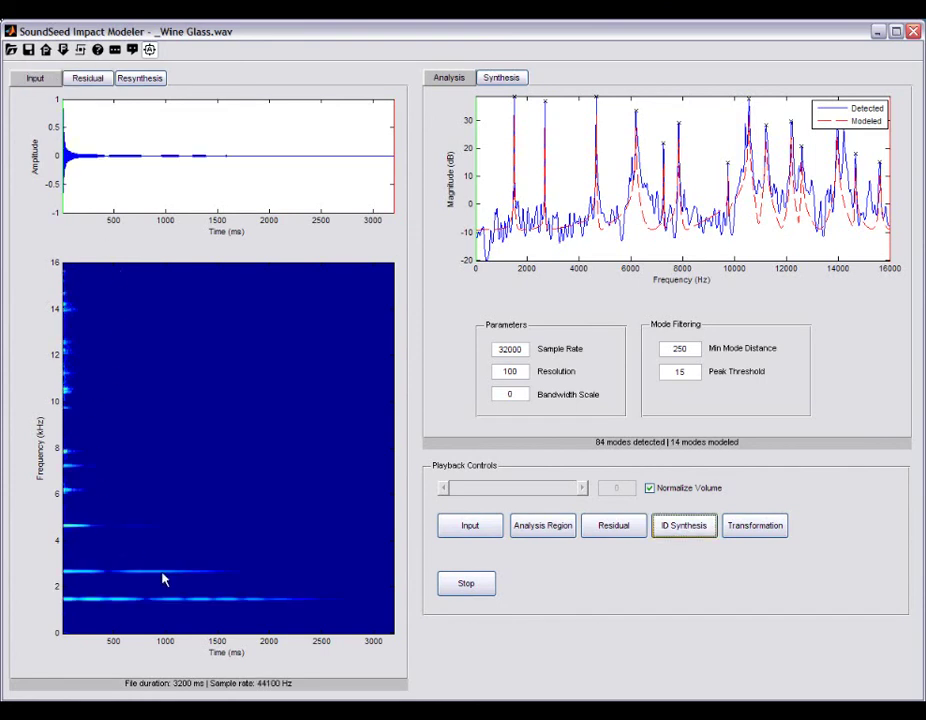
left_click(152, 78)
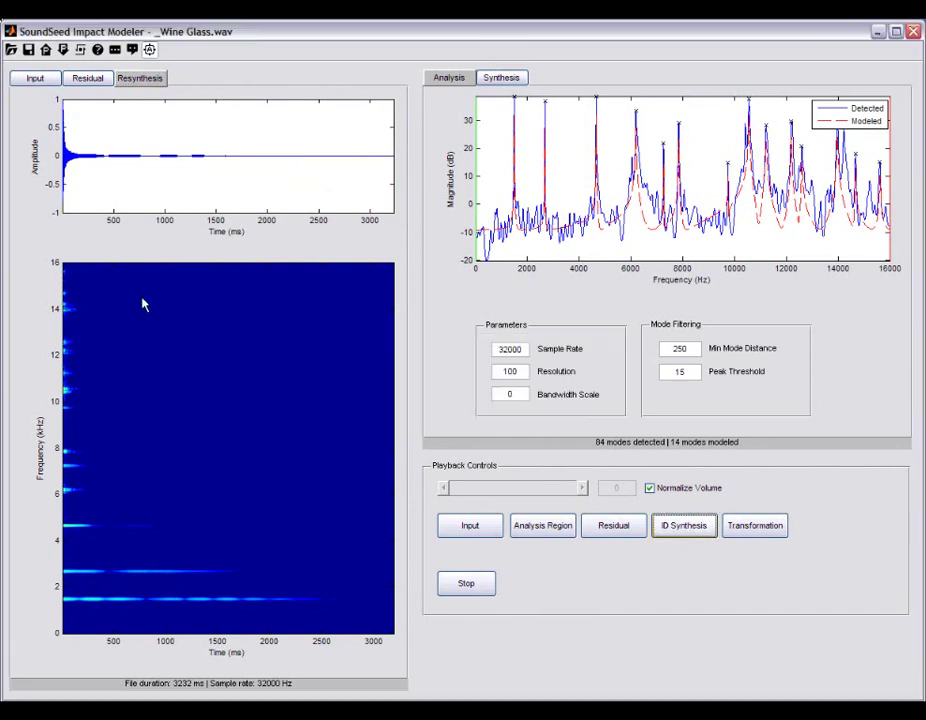
left_click(36, 79)
left_click(151, 78)
Step: On the Residual view, set the analysis region end near 250 ms and play the residual
left_click(108, 82)
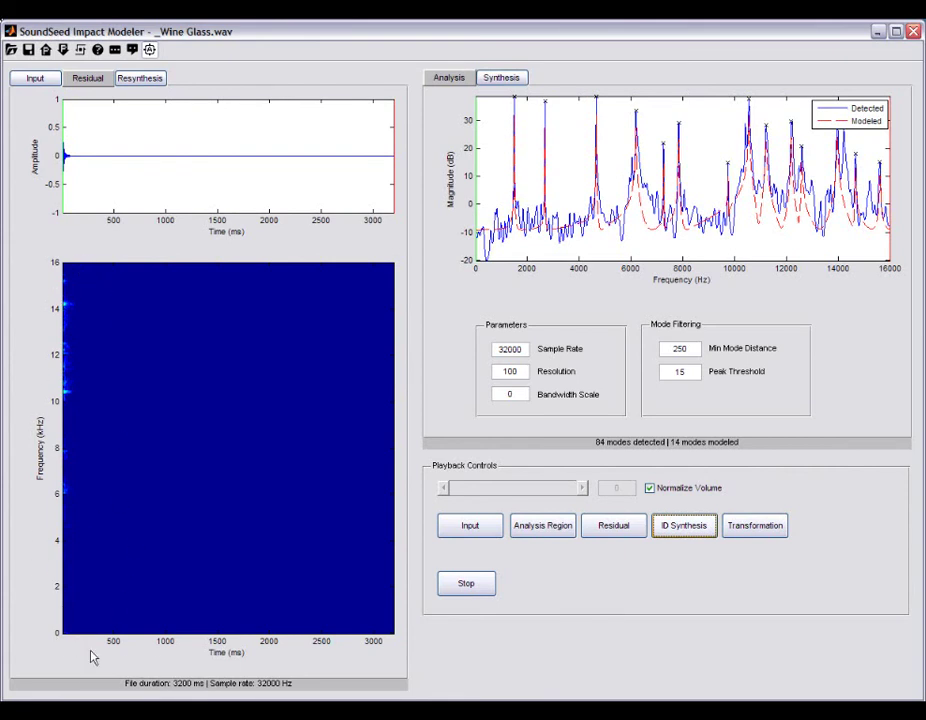
left_click(35, 84)
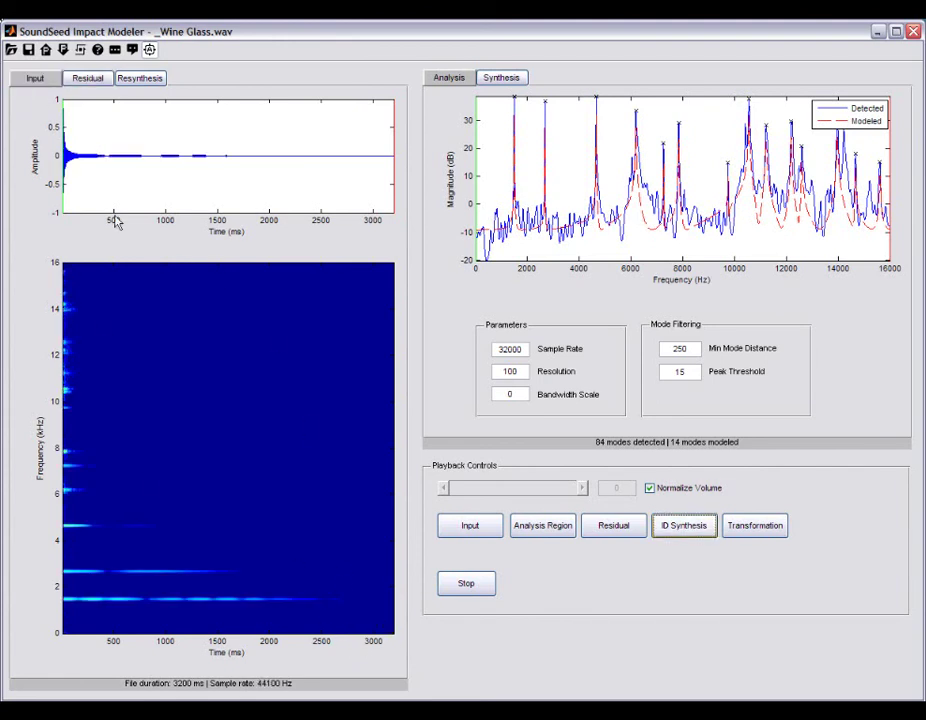
left_click(87, 78)
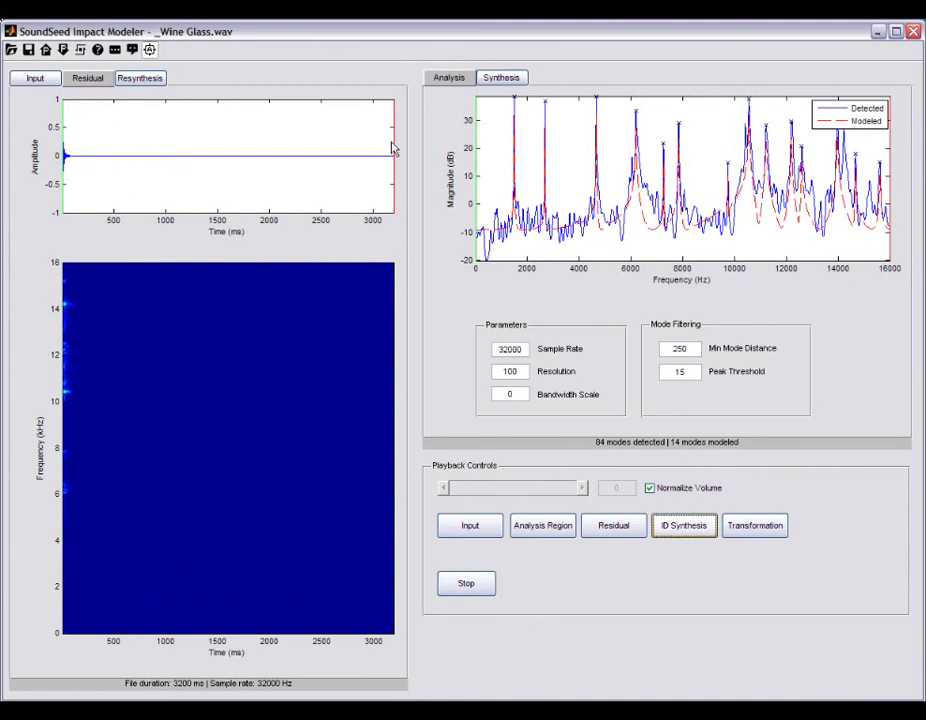
left_click(88, 165)
left_click_drag(88, 165, 91, 166)
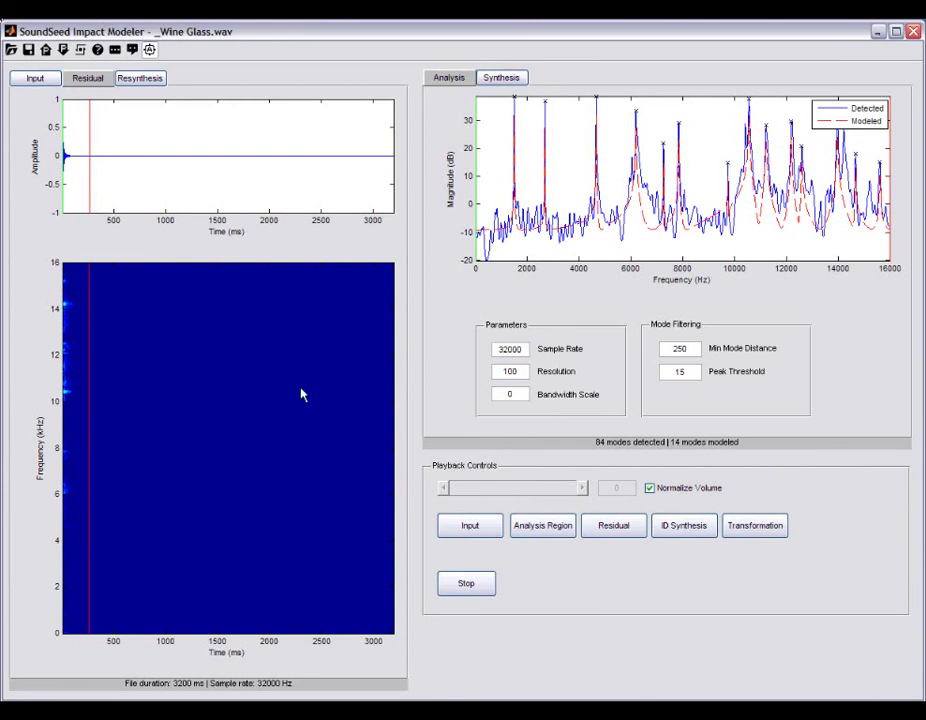
left_click(634, 530)
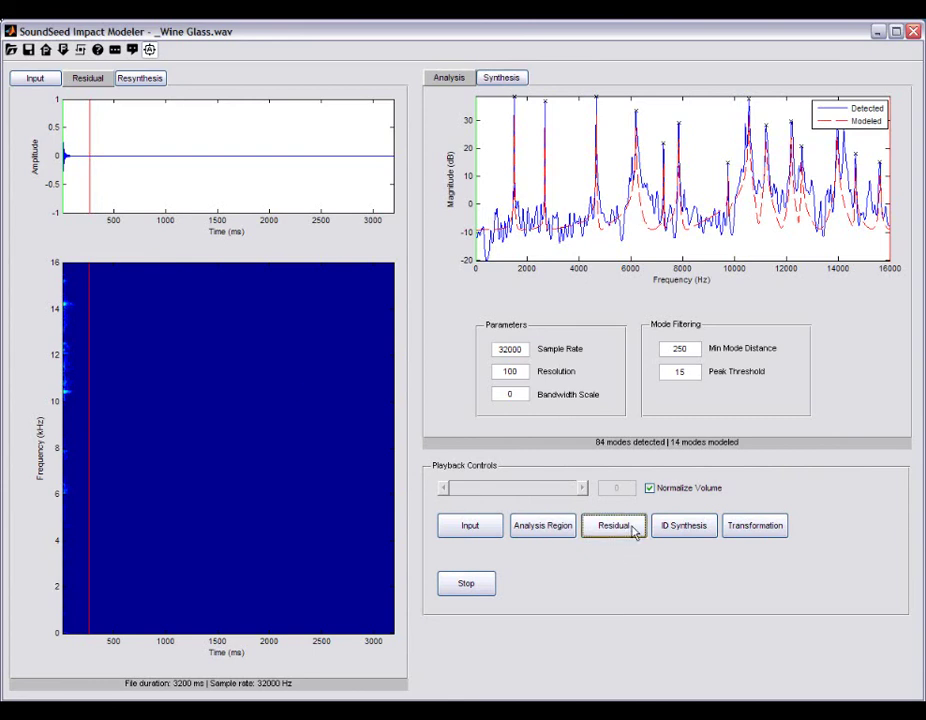
Step: Switch to the Synthesis settings tab
left_click(517, 79)
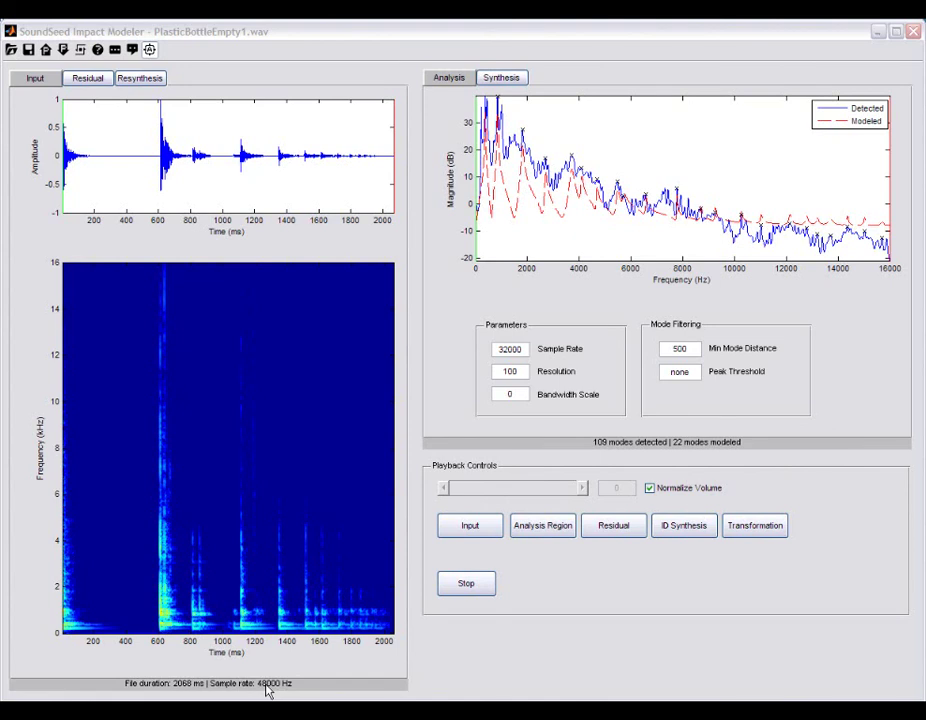
Step: Set the Sample Rate to 48000, then 40000, and play the plastic bottle input
double_click(521, 347)
type("48000")
key("Return")
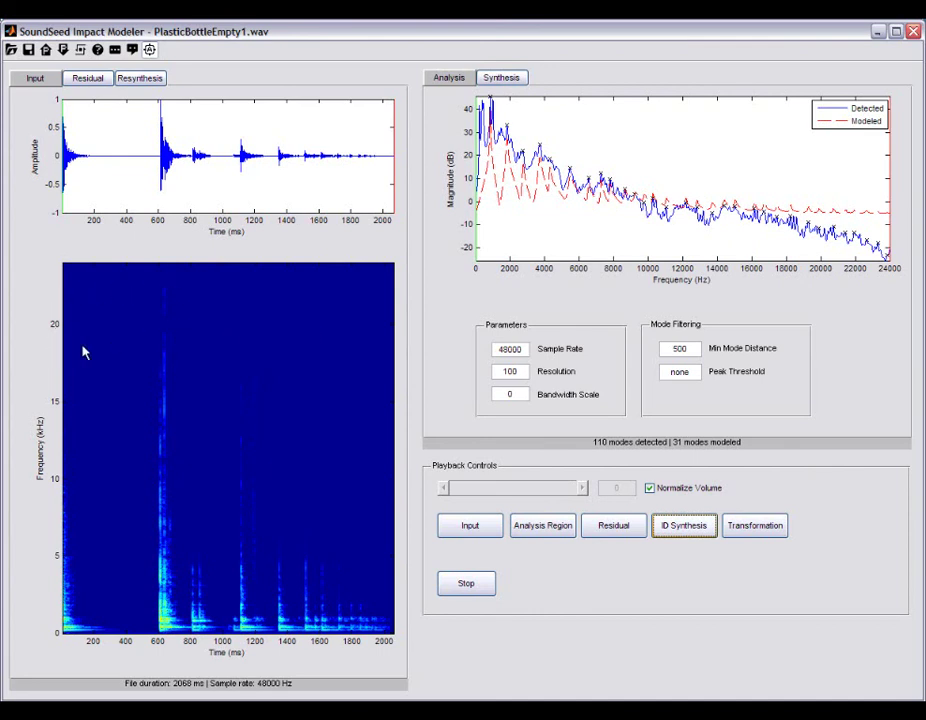
double_click(512, 350)
type("4")
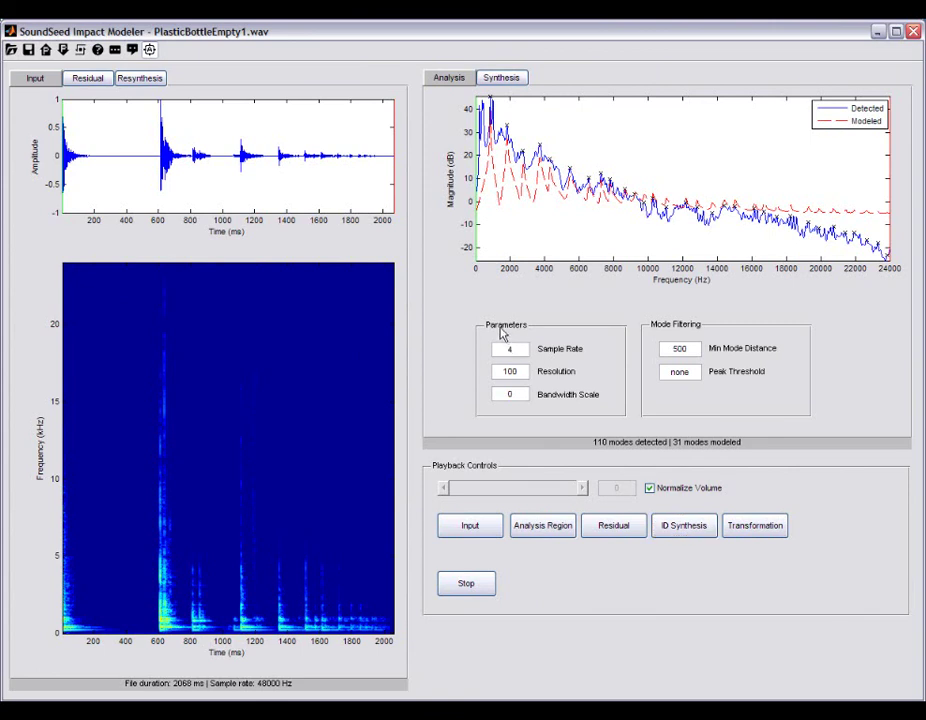
type("0000")
key("Return")
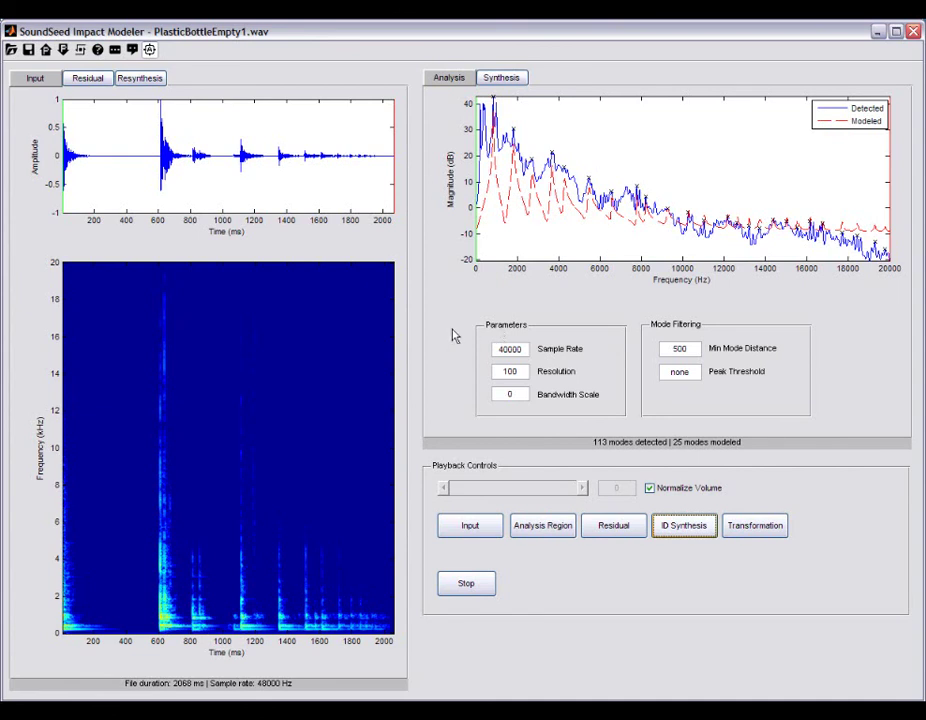
left_click(486, 529)
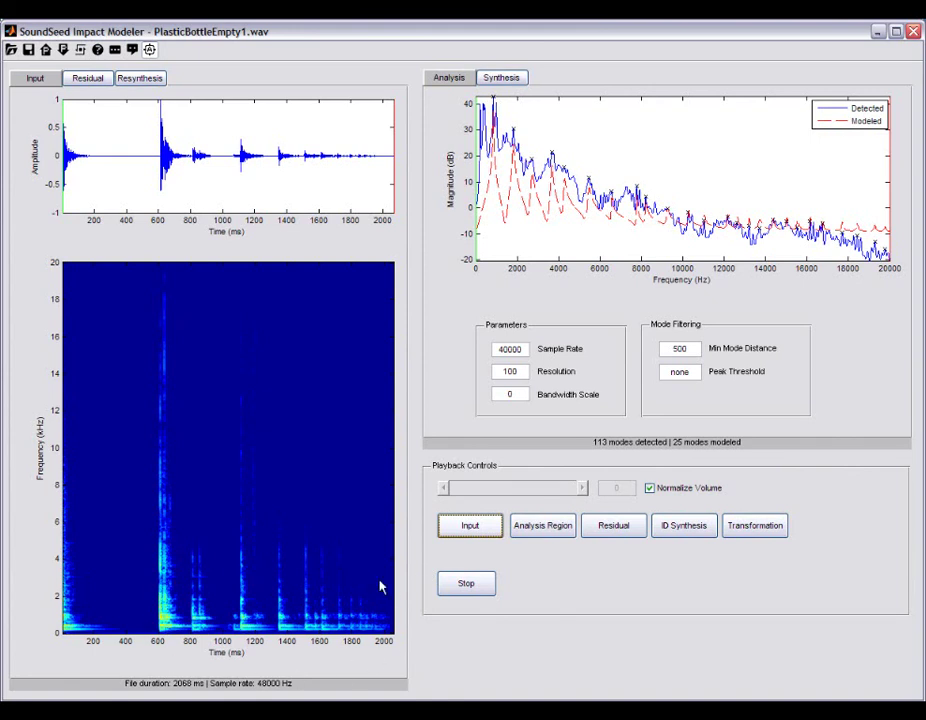
Step: Cap the analysis range near 1200 Hz and set Min Mode Distance to 70, yielding 5 of 113 modes
left_click(890, 193)
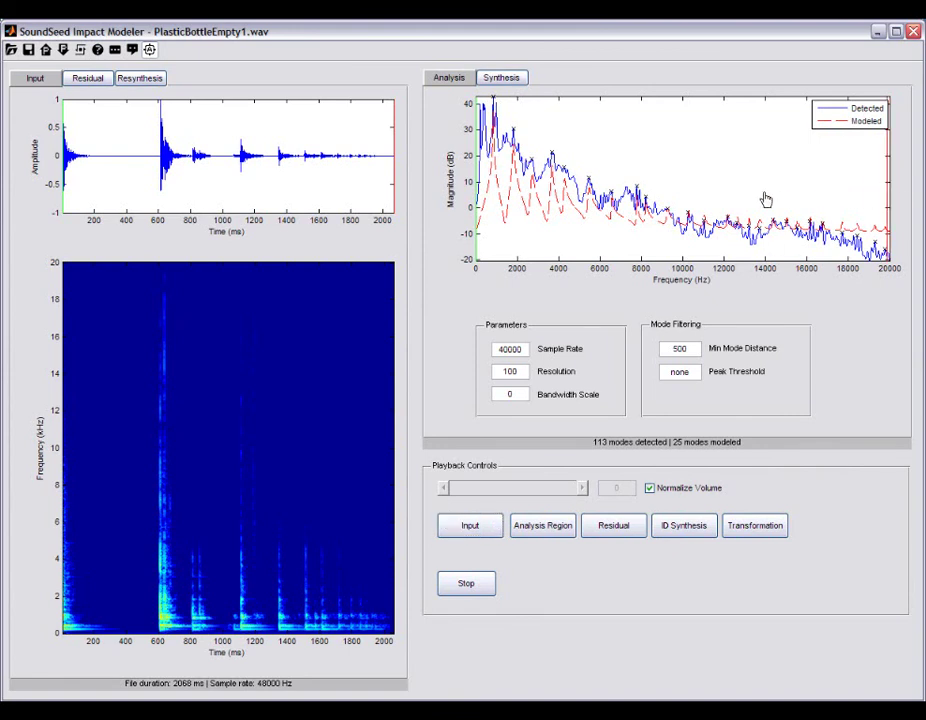
left_click_drag(680, 205, 500, 230)
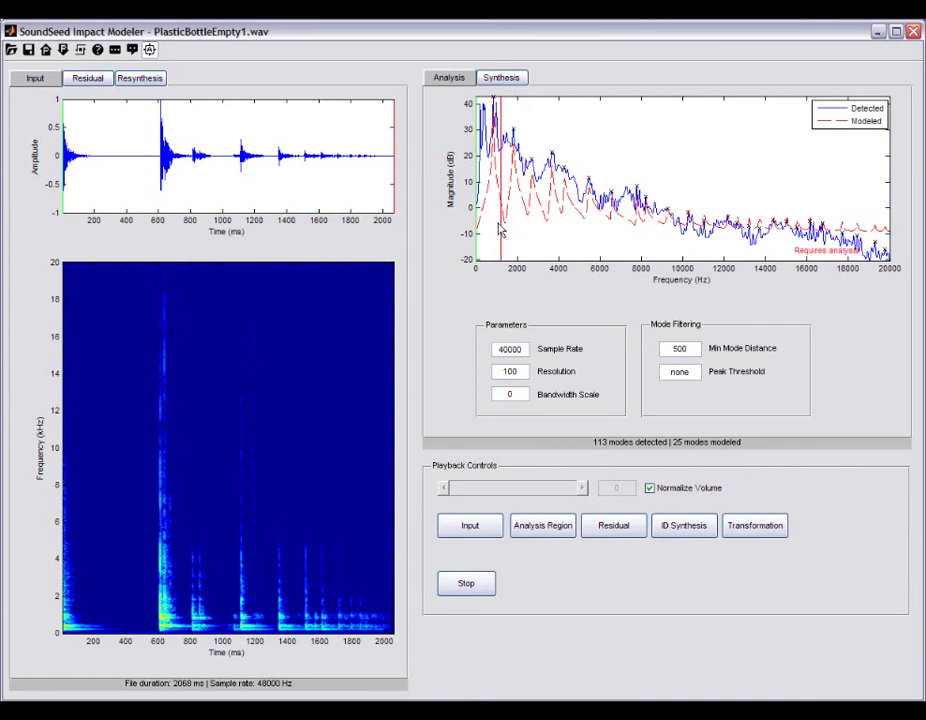
left_click(499, 229)
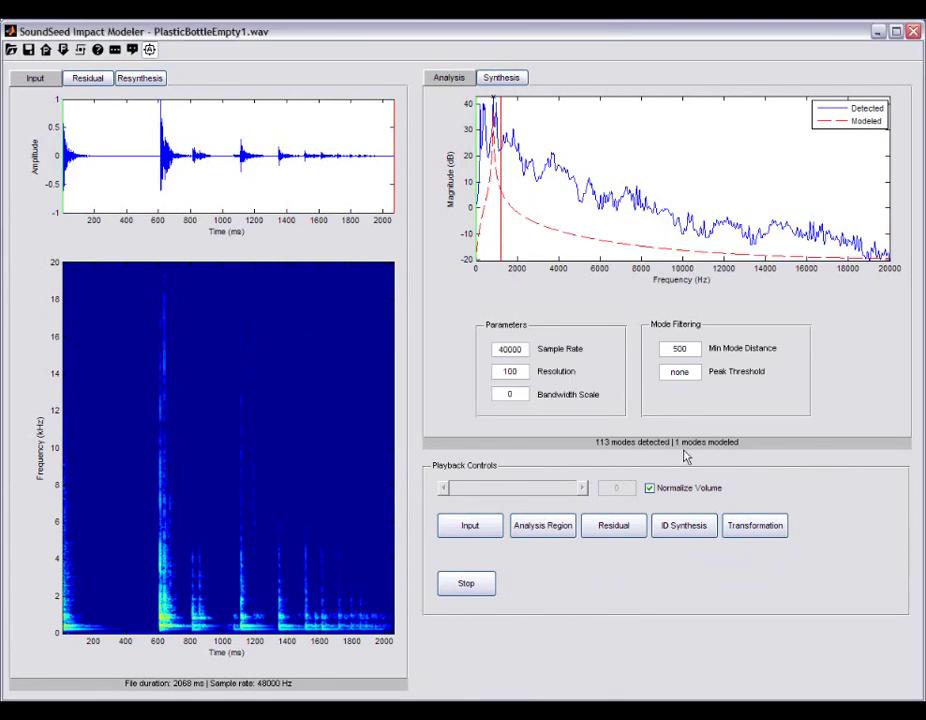
double_click(697, 346)
key("Return")
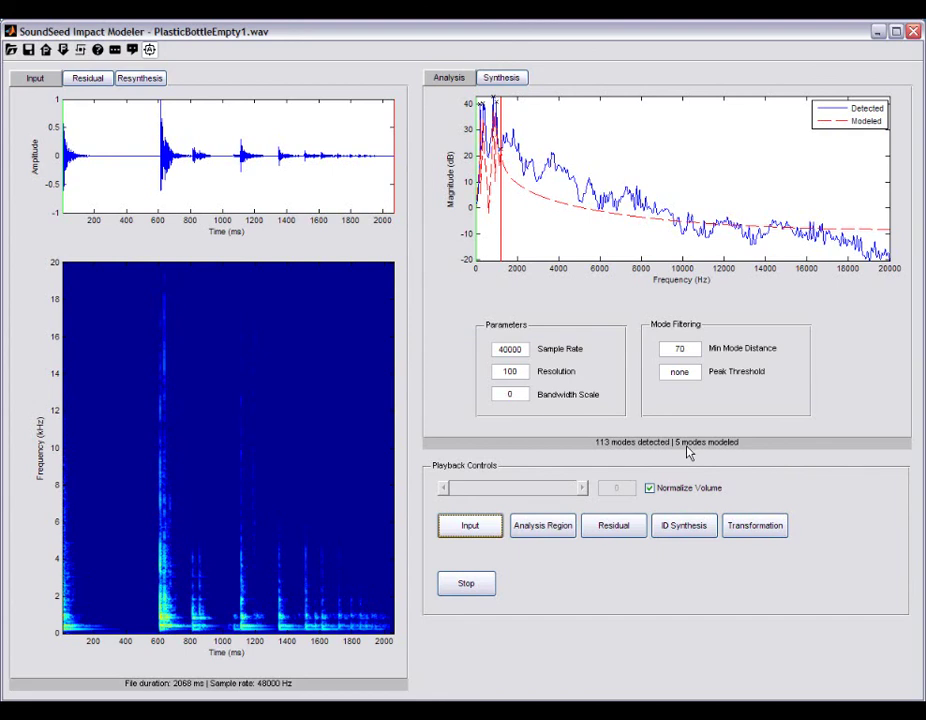
Step: Display PlasticBottleEmpty1's residual and play it alternately with the input sound to compare
left_click(38, 80)
left_click(477, 533)
left_click(88, 82)
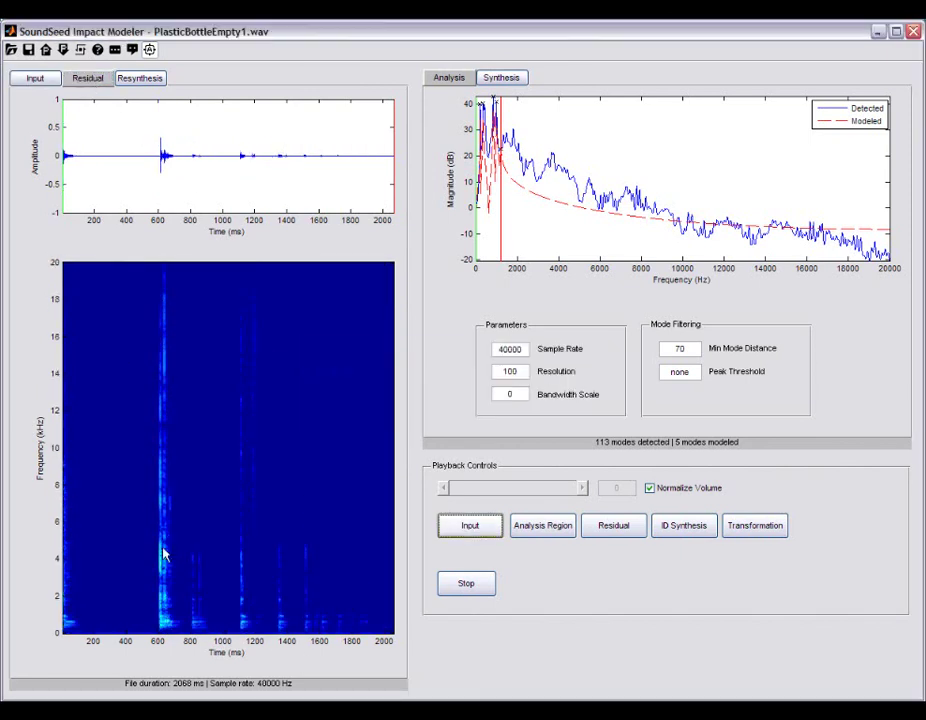
left_click(640, 530)
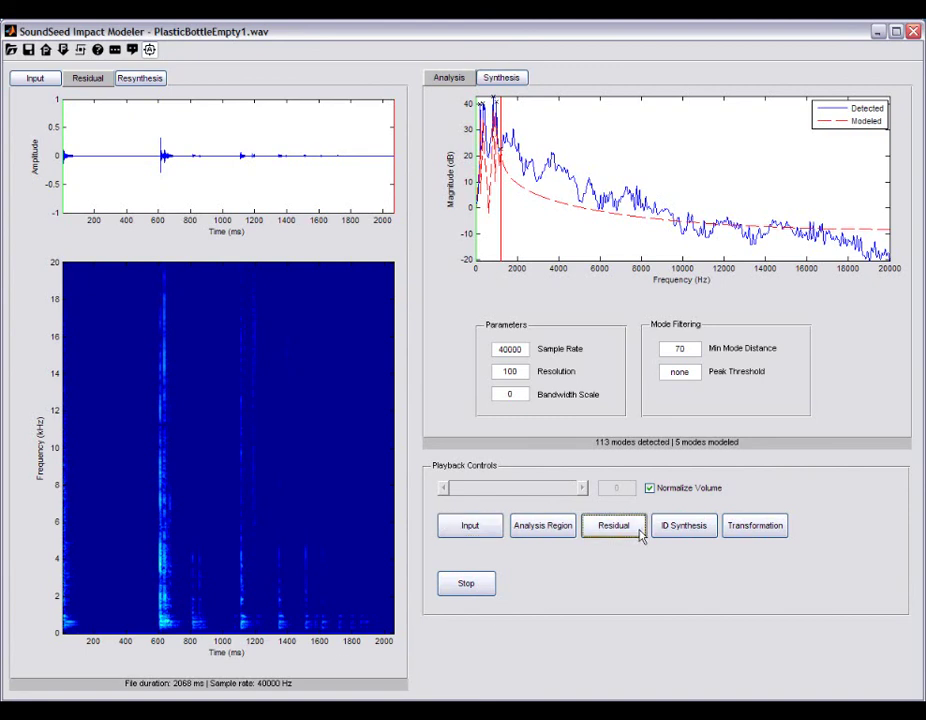
left_click(491, 536)
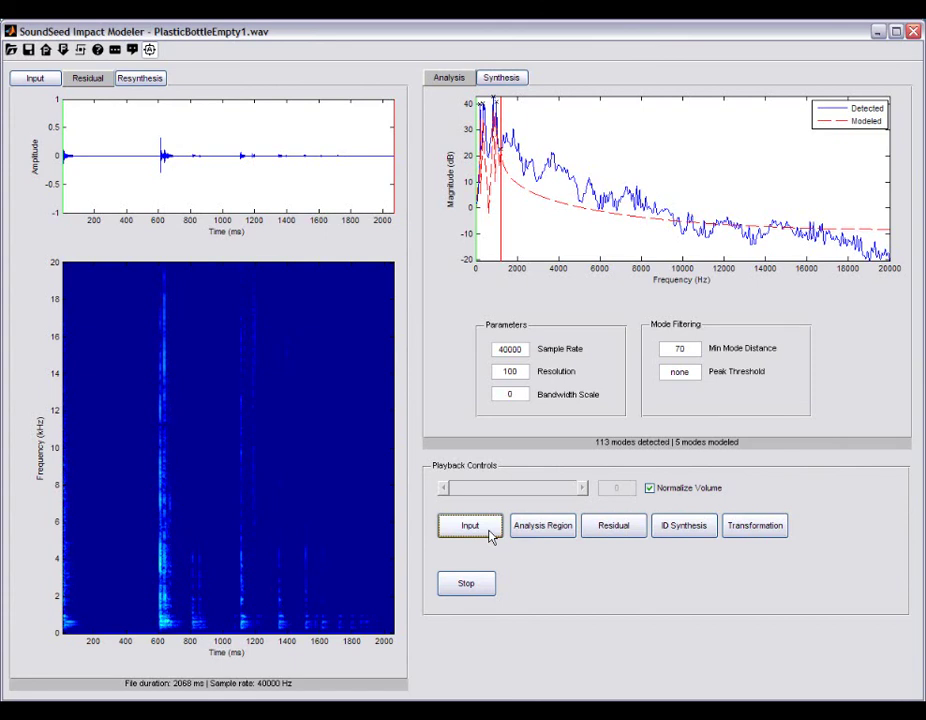
left_click(637, 536)
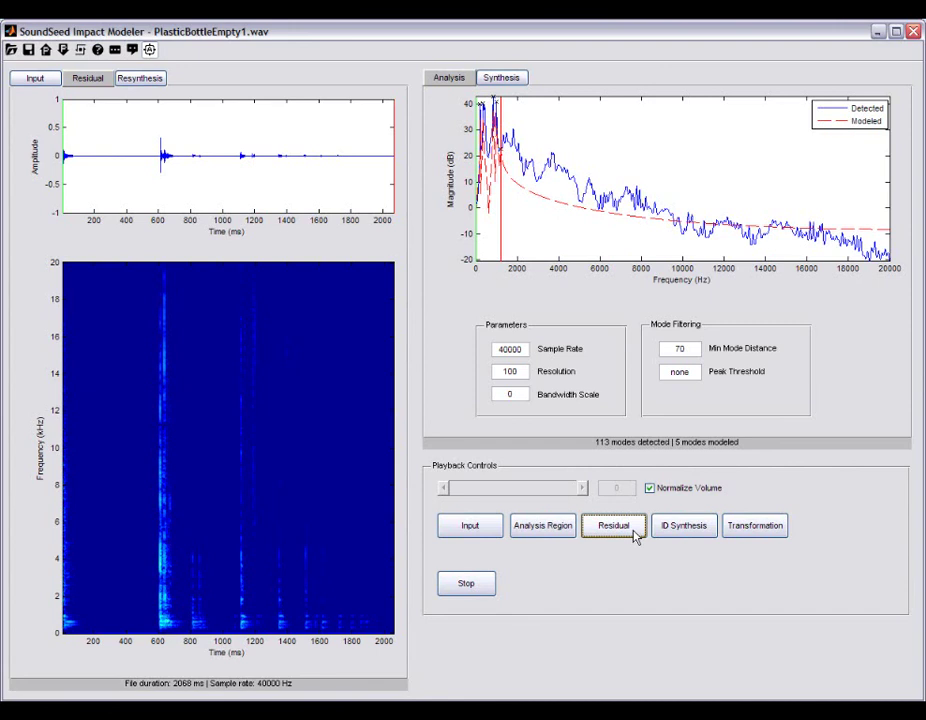
Step: Play the input and ID Synthesis sounds twice each, then view the 2196 ms resynthesized waveform
left_click(478, 534)
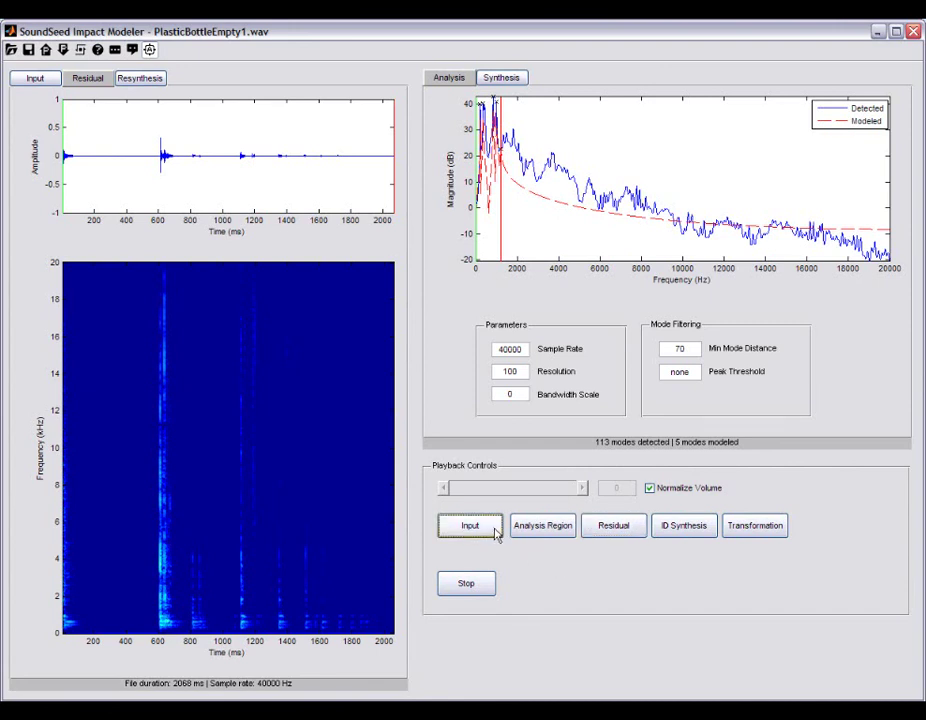
left_click(684, 526)
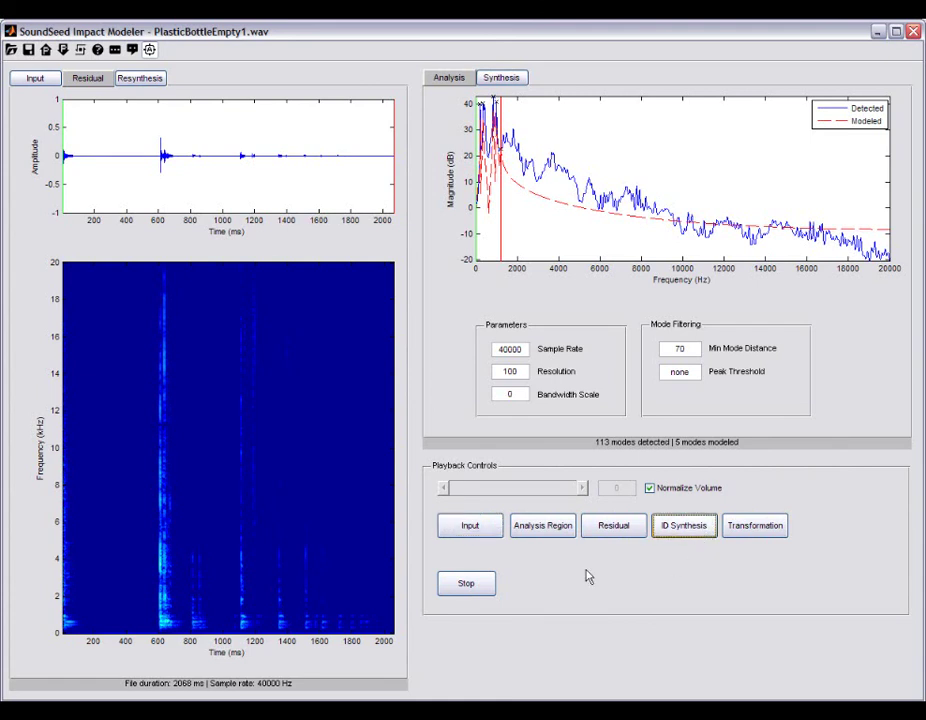
left_click(490, 533)
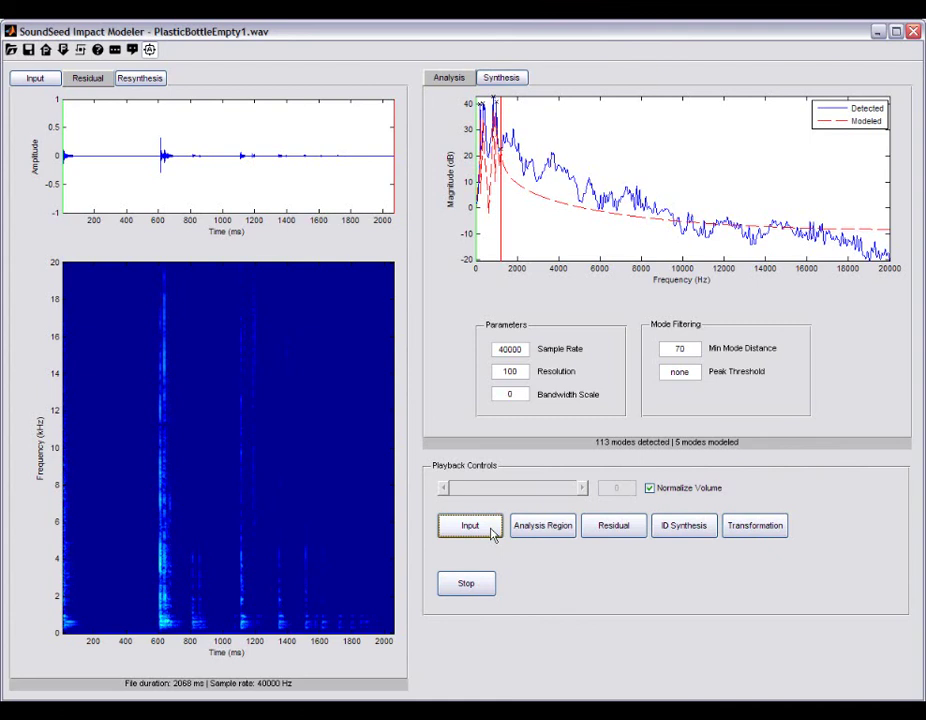
left_click(703, 540)
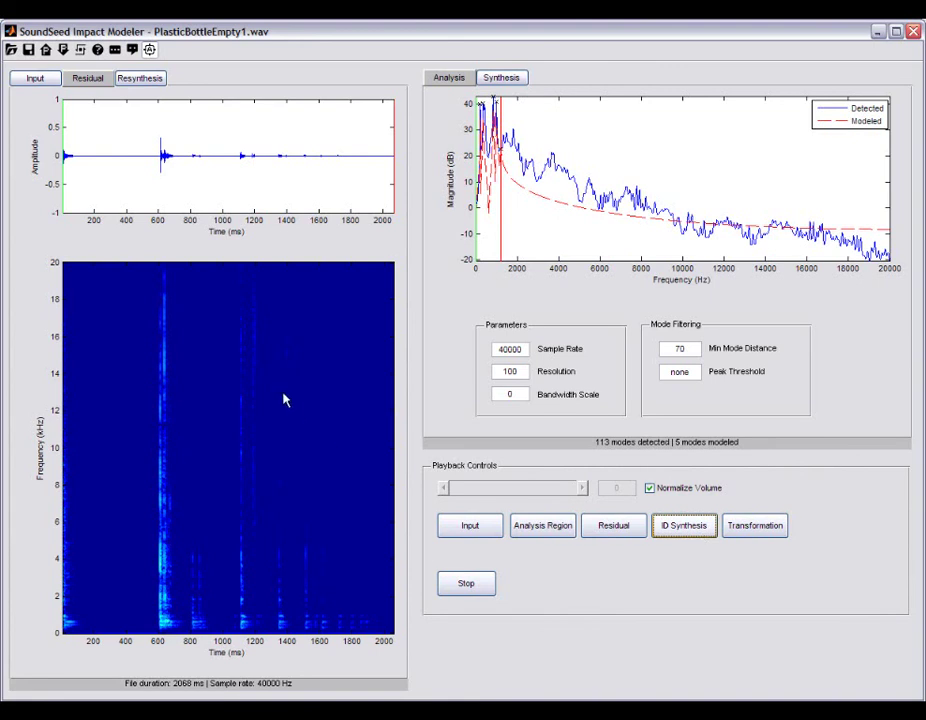
left_click(31, 82)
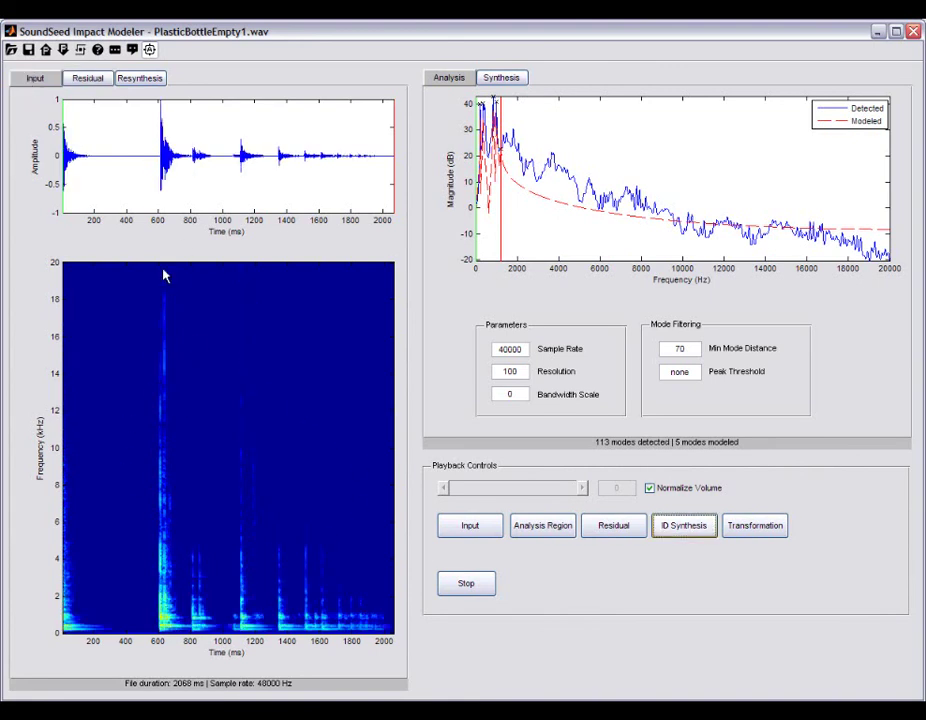
left_click(121, 82)
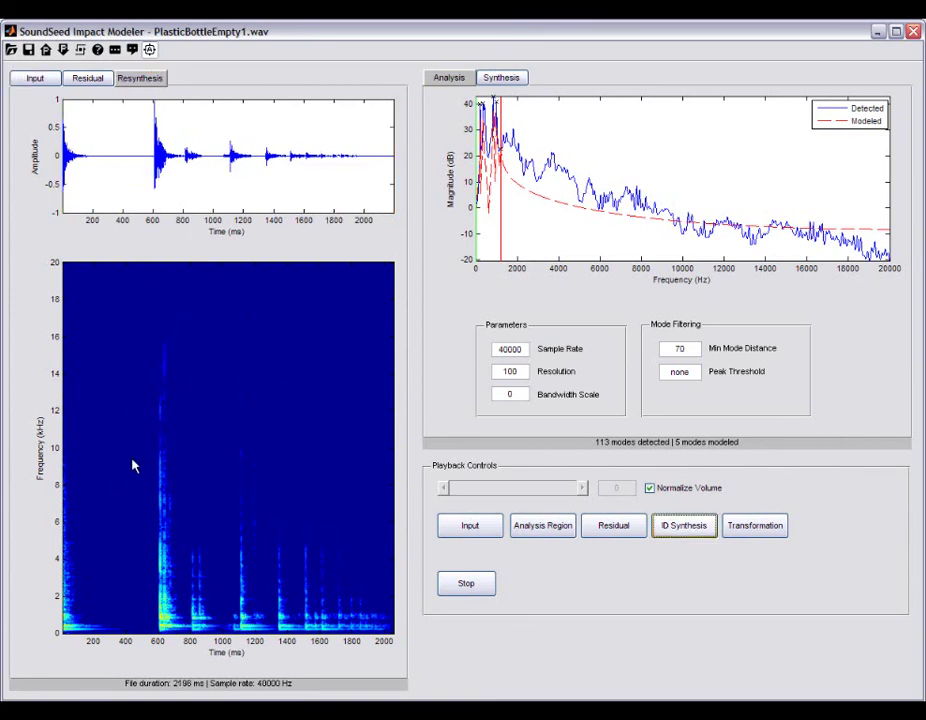
Step: Show the Synthesis panel with frequency stretching -15, bandwidth stretching 12 and residual gain -96
left_click(511, 78)
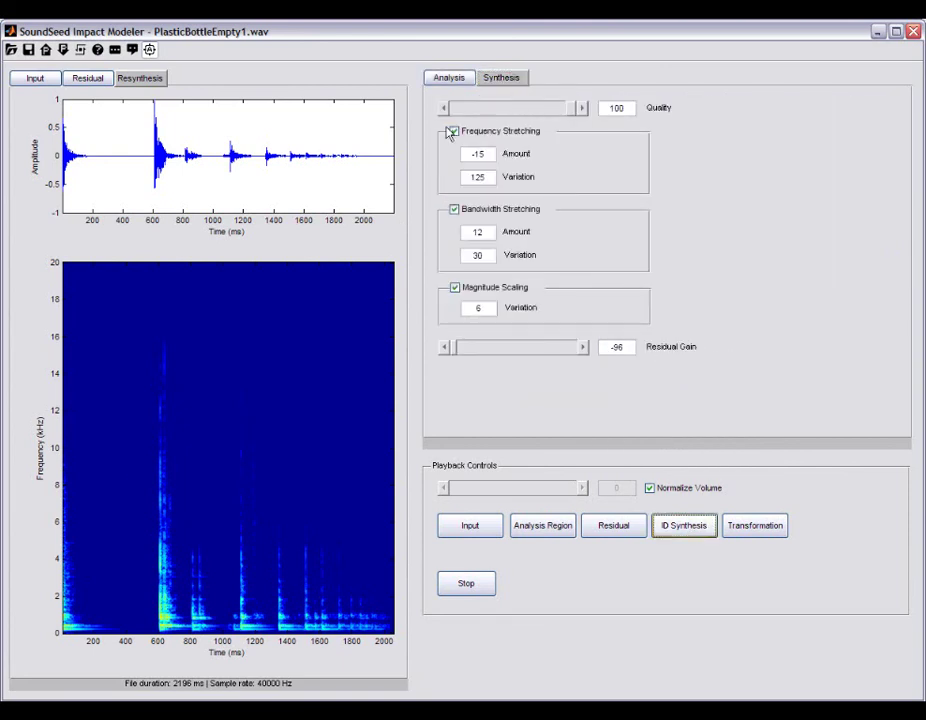